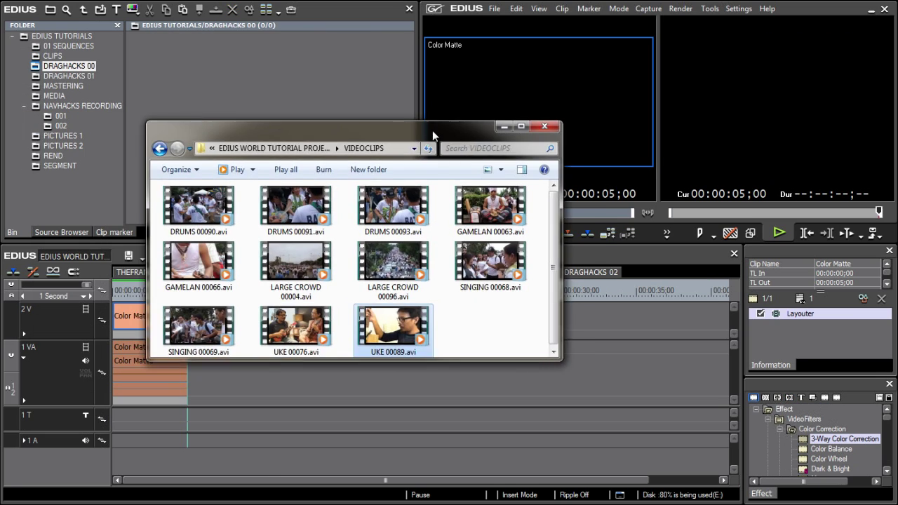
Import DRUMS 00090.avi from the VIDEOCLIPS folder into the DRAGHACKS 00 bin and place the folder window over the bin.
{"action": "left_click_drag", "start_coordinate": [432, 130], "coordinate": [487, 139]}
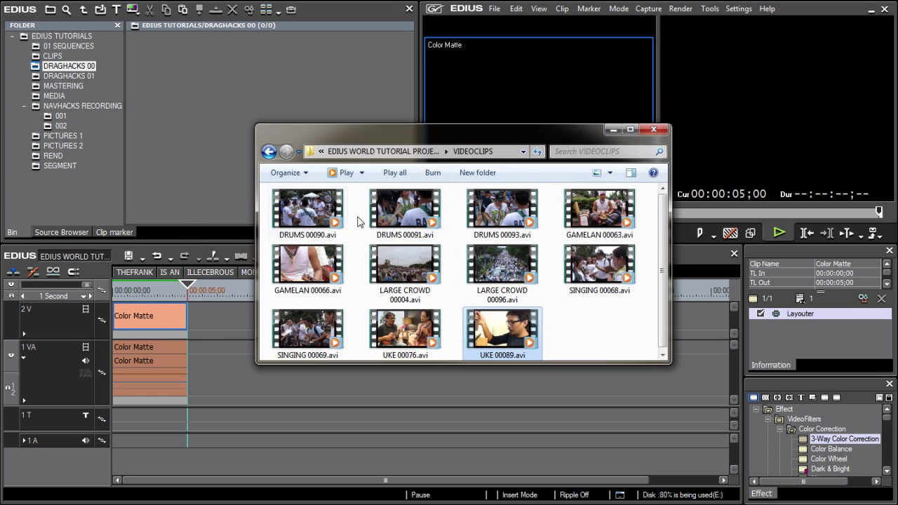
{"action": "left_click_drag", "start_coordinate": [319, 218], "coordinate": [193, 112]}
{"action": "left_click_drag", "start_coordinate": [300, 14], "coordinate": [0, 15]}
{"action": "left_click", "coordinate": [173, 109]}
{"action": "left_click", "coordinate": [346, 137]}
{"action": "left_click_drag", "start_coordinate": [346, 139], "coordinate": [95, 12]}
Place the 00:00:48;29 to 00:00:53;11 portion of GAMELAN 00066.avi on track 1 VA right after the Color Matte.
{"action": "left_click_drag", "start_coordinate": [56, 144], "coordinate": [519, 133]}
{"action": "left_click_drag", "start_coordinate": [456, 213], "coordinate": [601, 214]}
{"action": "left_click", "coordinate": [565, 218]}
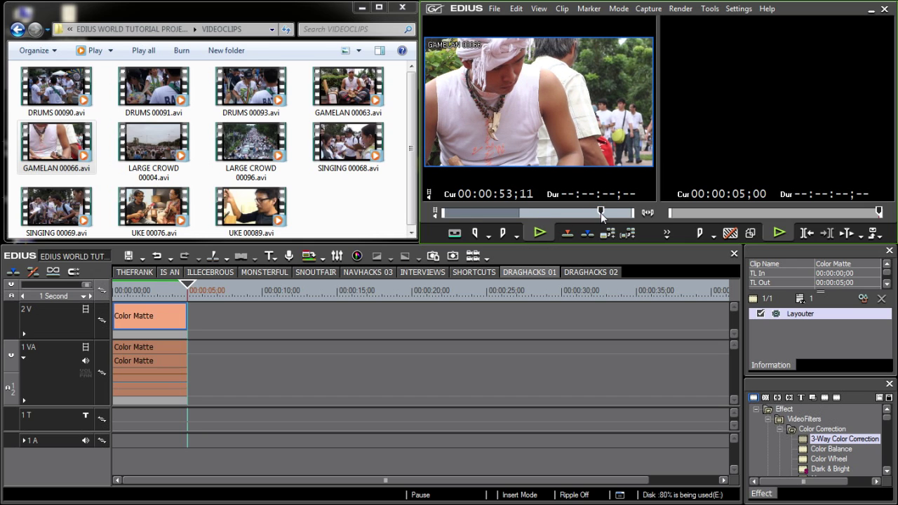
{"action": "key", "text": "o"}
{"action": "left_click_drag", "start_coordinate": [526, 154], "coordinate": [191, 351]}
{"action": "left_click", "coordinate": [337, 202]}
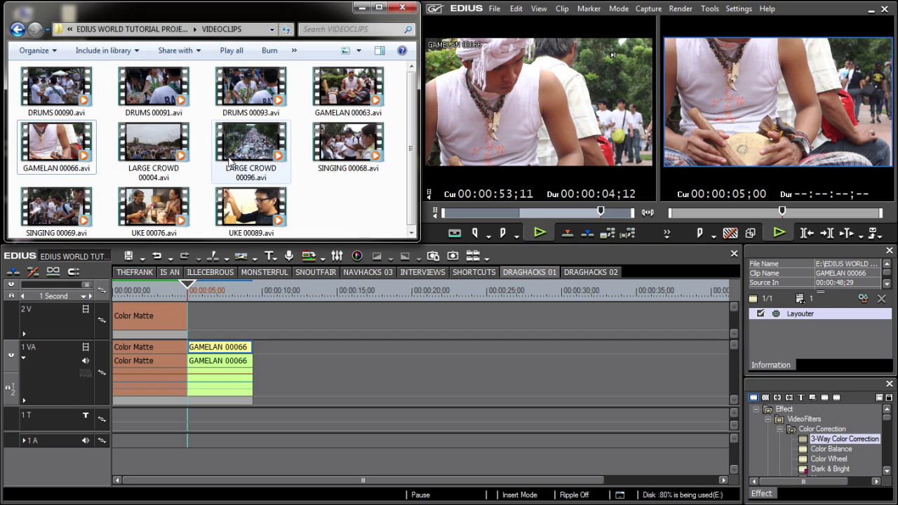
Insert GAMELAN 00063.avi before GAMELAN 00066 and add UKE 00076.avi at the end of track 1 VA.
{"action": "left_click_drag", "start_coordinate": [348, 88], "coordinate": [691, 168]}
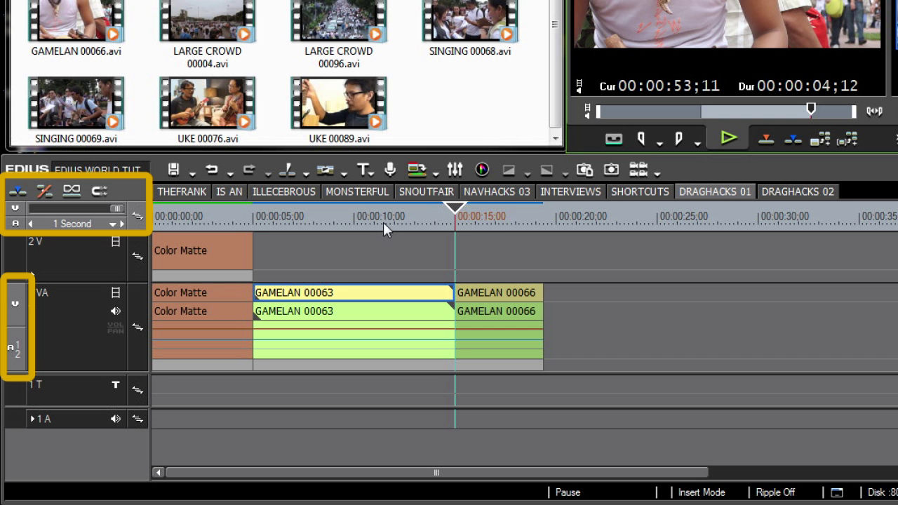
{"action": "left_click_drag", "start_coordinate": [370, 292], "coordinate": [411, 316]}
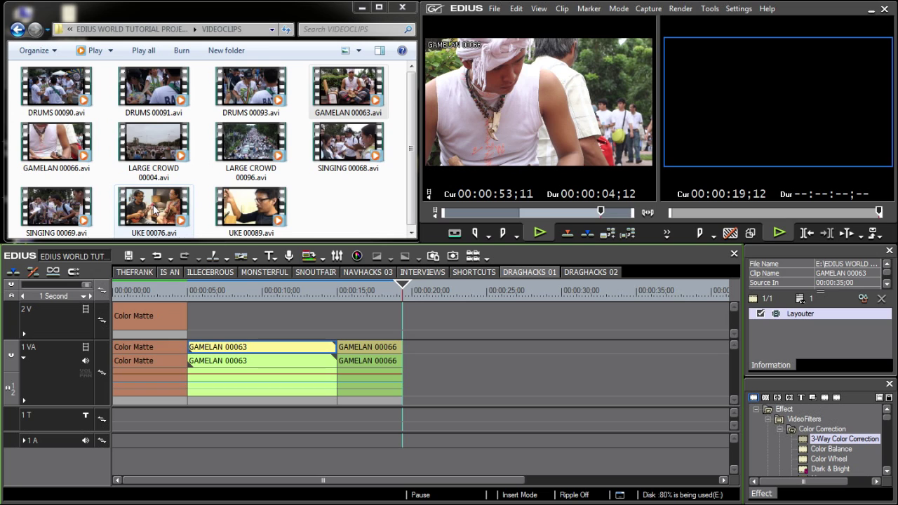
{"action": "left_click_drag", "start_coordinate": [154, 209], "coordinate": [409, 359]}
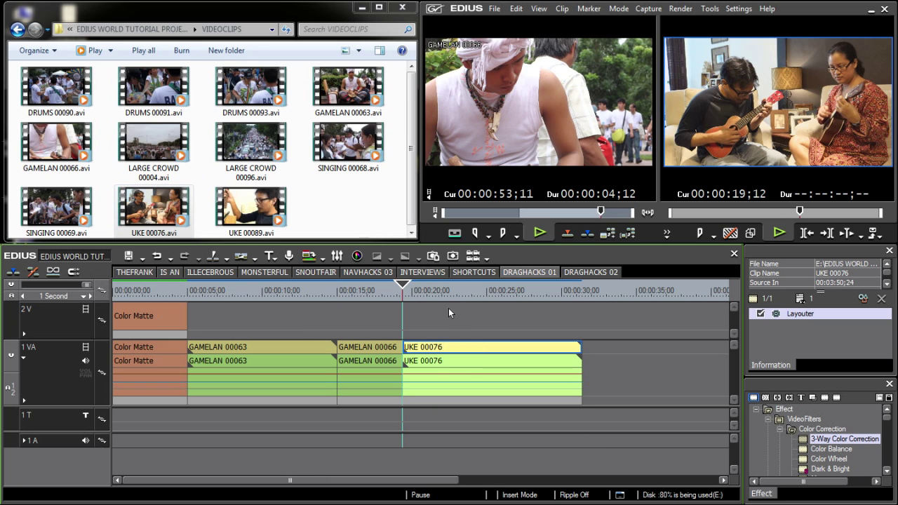
{"action": "left_click", "coordinate": [439, 290]}
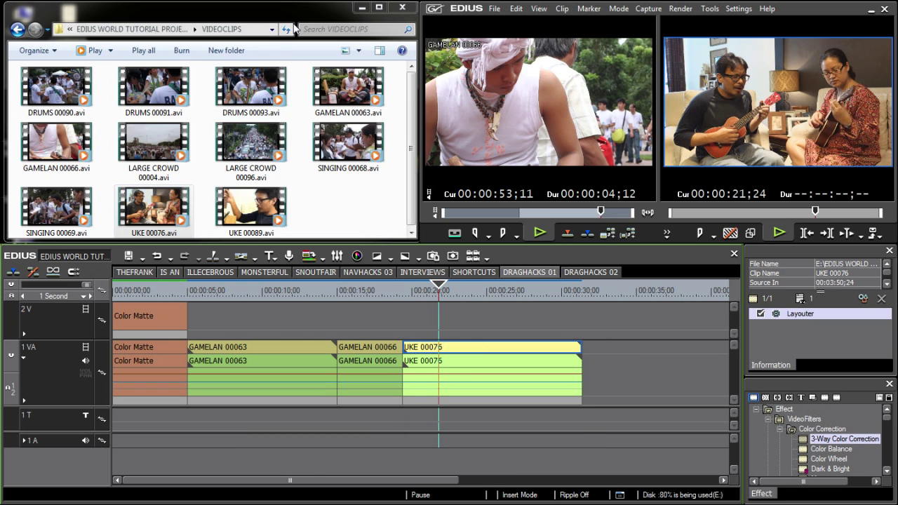
Add the GAMELAN 00063, GAMELAN 00066 and UKE 00076 timeline clips together to the DRAGHACKS 00 bin.
{"action": "left_click_drag", "start_coordinate": [295, 18], "coordinate": [344, 15]}
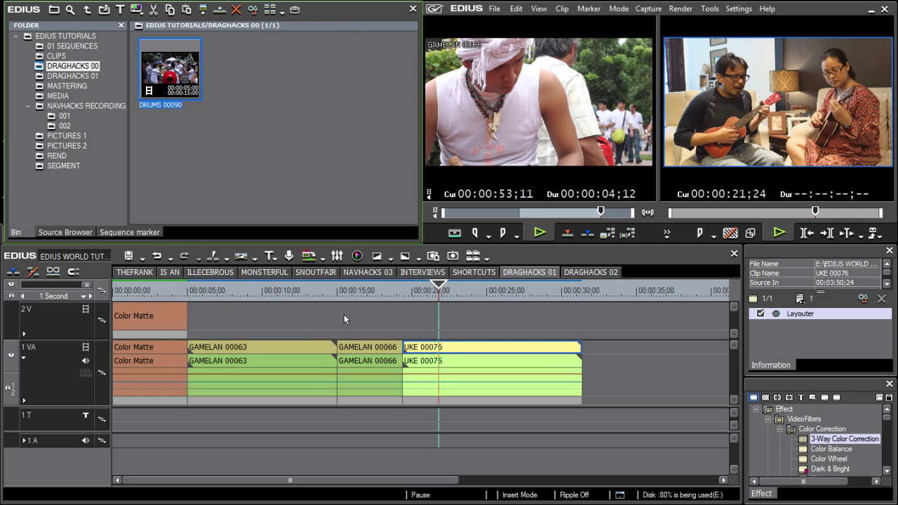
{"action": "left_click", "coordinate": [364, 369]}
{"action": "left_click", "coordinate": [291, 377], "text": "shift"}
{"action": "left_click_drag", "start_coordinate": [290, 376], "coordinate": [286, 211]}
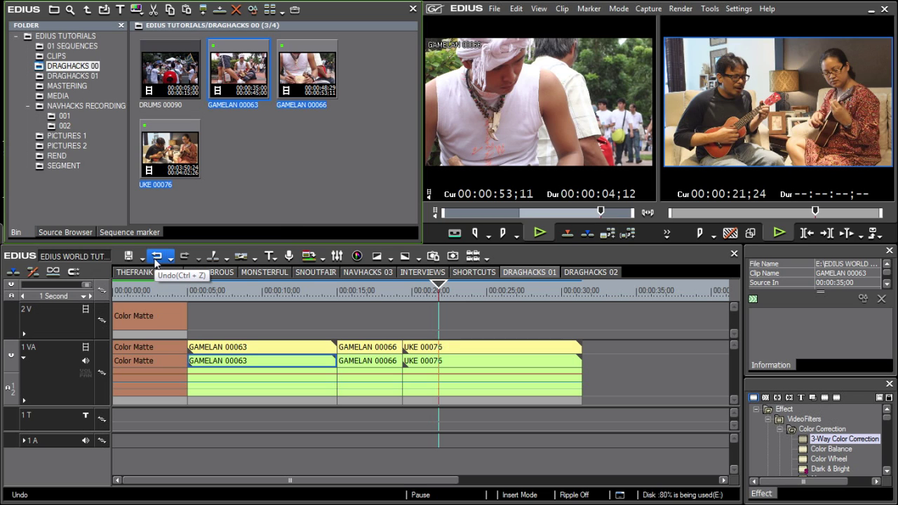
Undo the GAMELAN 00063 and UKE 00076 insertions on the timeline and redo both.
{"action": "left_click", "coordinate": [155, 257]}
{"action": "left_click", "coordinate": [156, 258]}
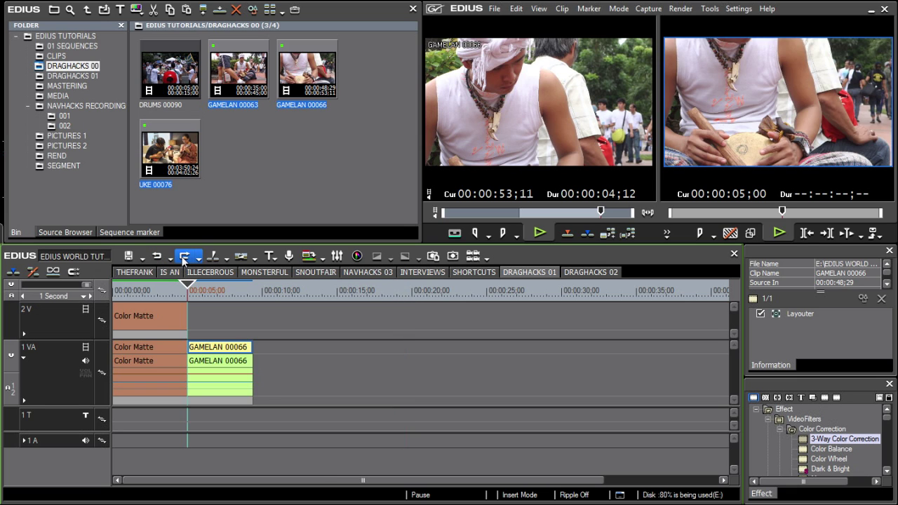
{"action": "left_click", "coordinate": [184, 257]}
{"action": "left_click", "coordinate": [184, 256]}
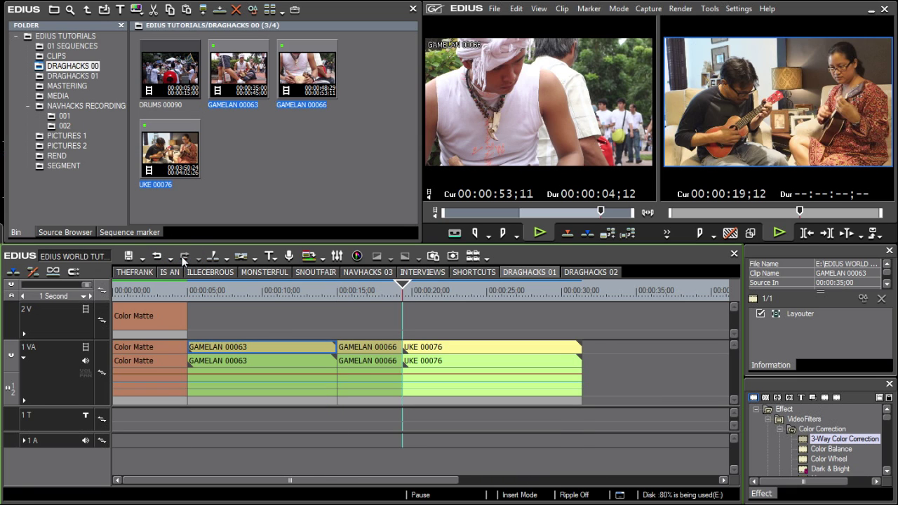
{"action": "left_click", "coordinate": [311, 182]}
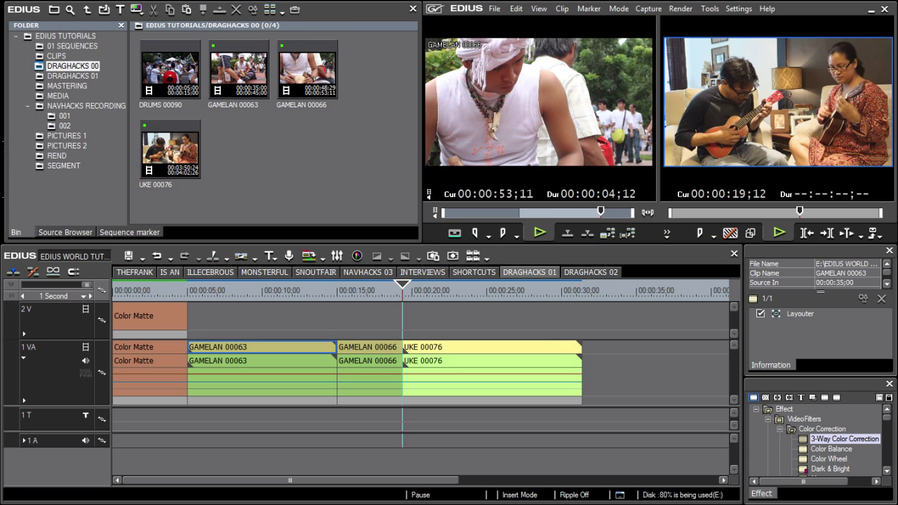
Place EDSC00875.jpg and ESC00958.jpg from the ALOTTA PICS folder on track 1 VA starting at about 00:00:32;12 and preview them.
{"action": "left_click_drag", "start_coordinate": [0, 70], "coordinate": [268, 16]}
{"action": "left_click", "coordinate": [404, 106]}
{"action": "scroll", "coordinate": [404, 114], "scroll_direction": "down", "scroll_amount": 6}
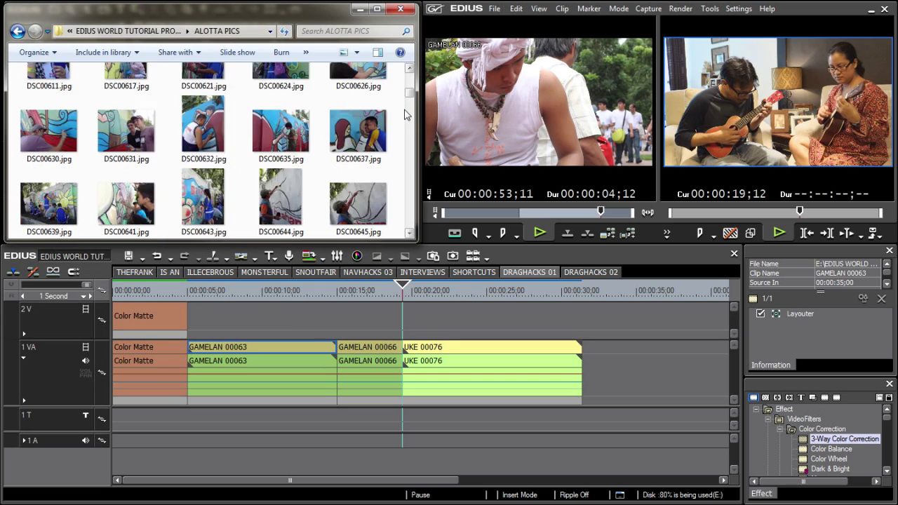
{"action": "left_click_drag", "start_coordinate": [408, 121], "coordinate": [411, 228]}
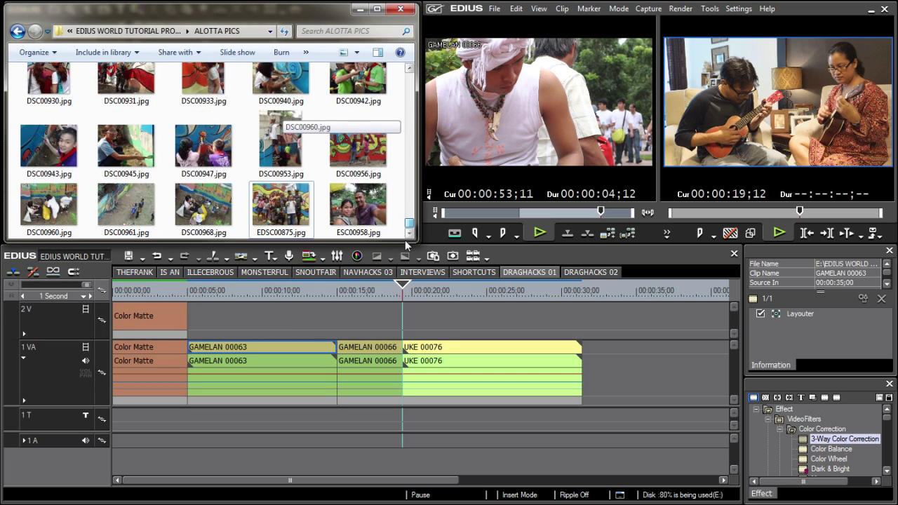
{"action": "left_click", "coordinate": [309, 210]}
{"action": "left_click", "coordinate": [355, 207], "text": "shift"}
{"action": "left_click_drag", "start_coordinate": [355, 207], "coordinate": [595, 355]}
{"action": "left_click", "coordinate": [620, 292]}
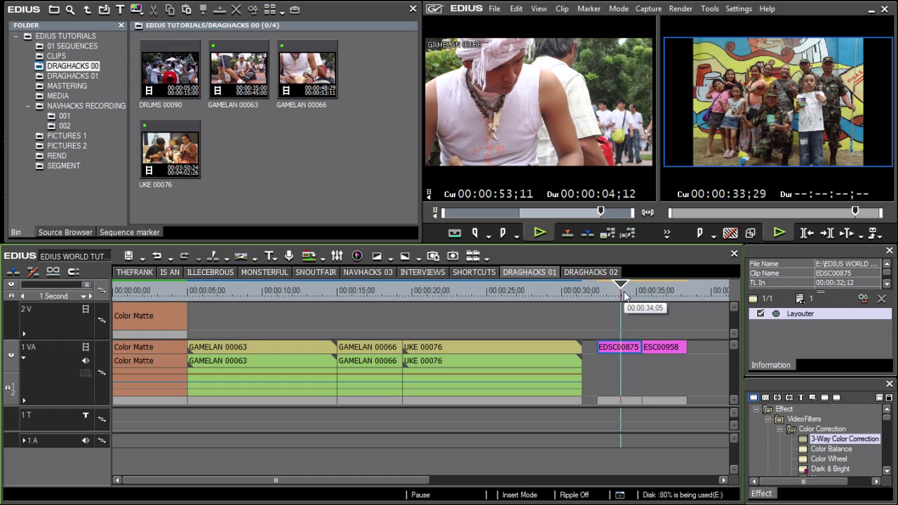
{"action": "left_click_drag", "start_coordinate": [625, 296], "coordinate": [666, 299]}
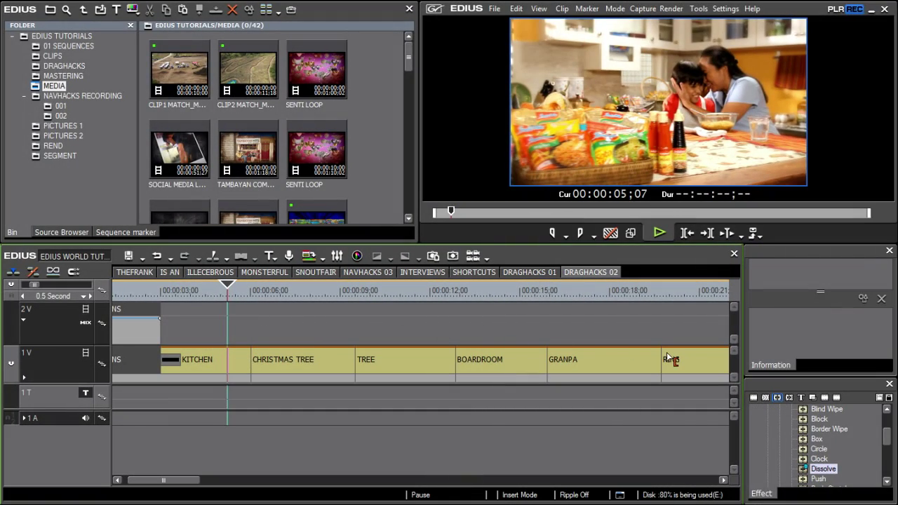
Copy KITCHEN's Dissolve on track 1 V to the starts of CHRISTMAS TREE and TREE and centre a copy on the cut before BOARDROOM.
{"action": "left_click", "coordinate": [172, 362]}
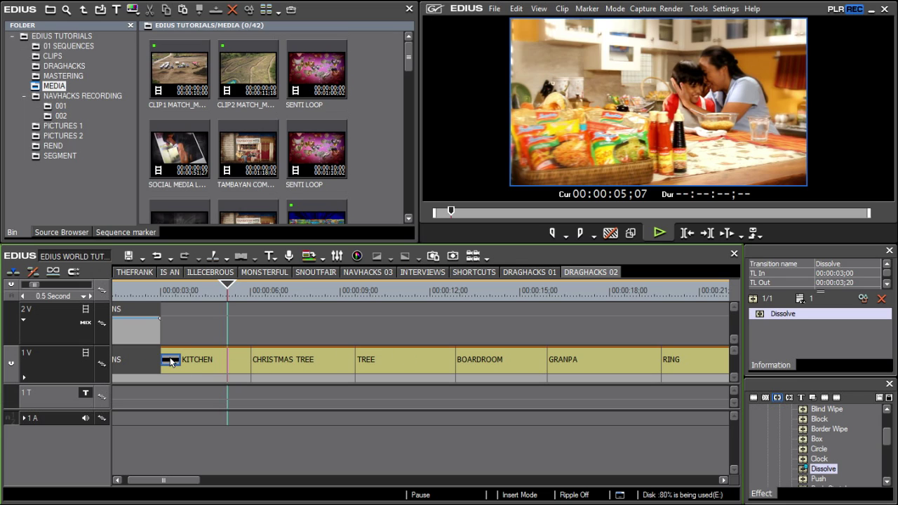
{"action": "left_click_drag", "start_coordinate": [172, 362], "coordinate": [316, 361]}
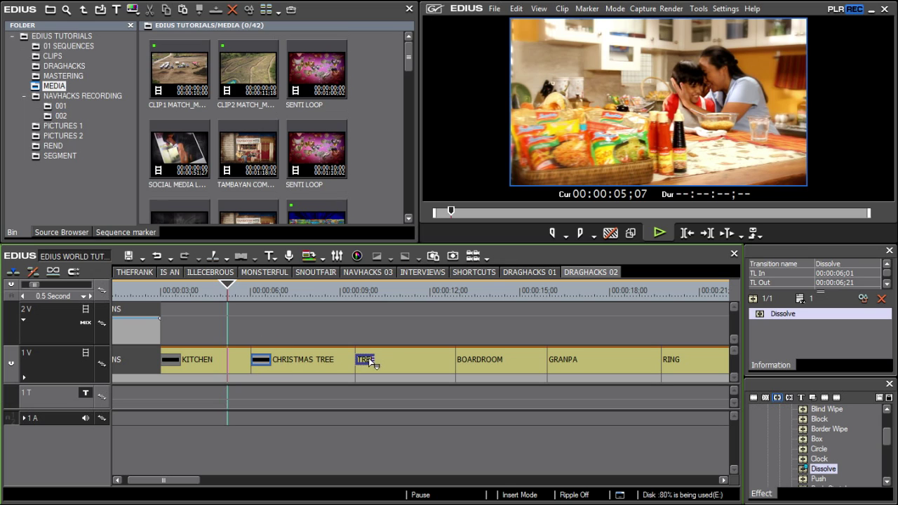
{"action": "left_click_drag", "start_coordinate": [375, 361], "coordinate": [459, 371]}
{"action": "left_click_drag", "start_coordinate": [458, 362], "coordinate": [474, 365]}
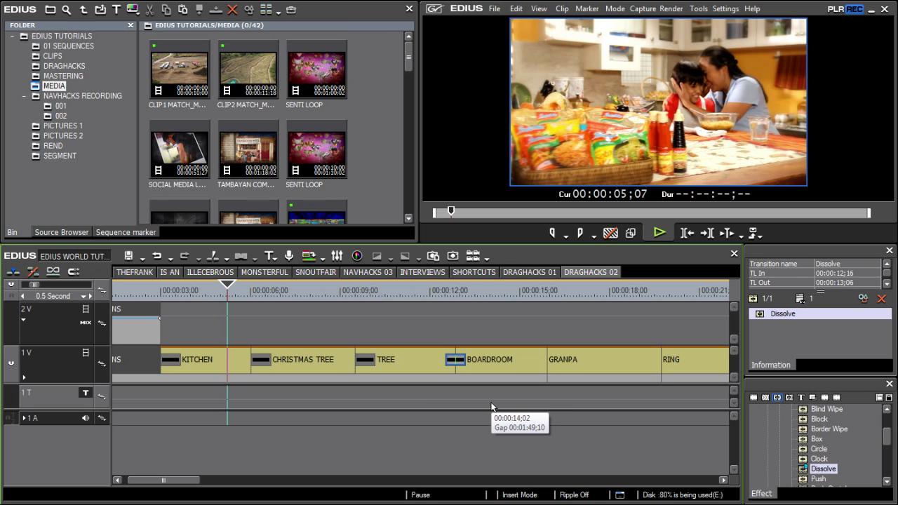
Undo the three Dissolve copies on track 1 V.
{"action": "key", "text": "ctrl+z"}
{"action": "key", "text": "ctrl+z"}
{"action": "key", "text": "ctrl+z"}
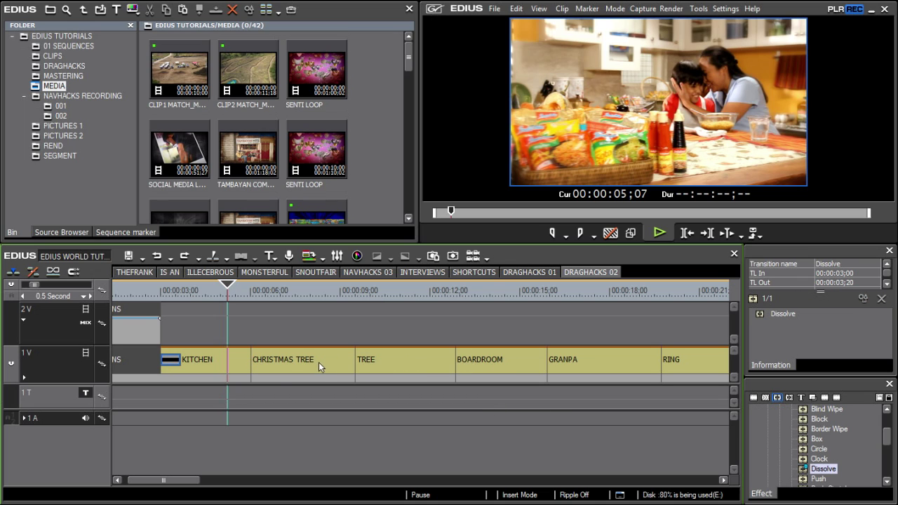
Select all clips from CHRISTMAS TREE through BABY BATH on track 1 V.
{"action": "left_click_drag", "start_coordinate": [186, 477], "coordinate": [190, 478]}
{"action": "scroll", "coordinate": [244, 409], "scroll_direction": "down", "scroll_amount": 1}
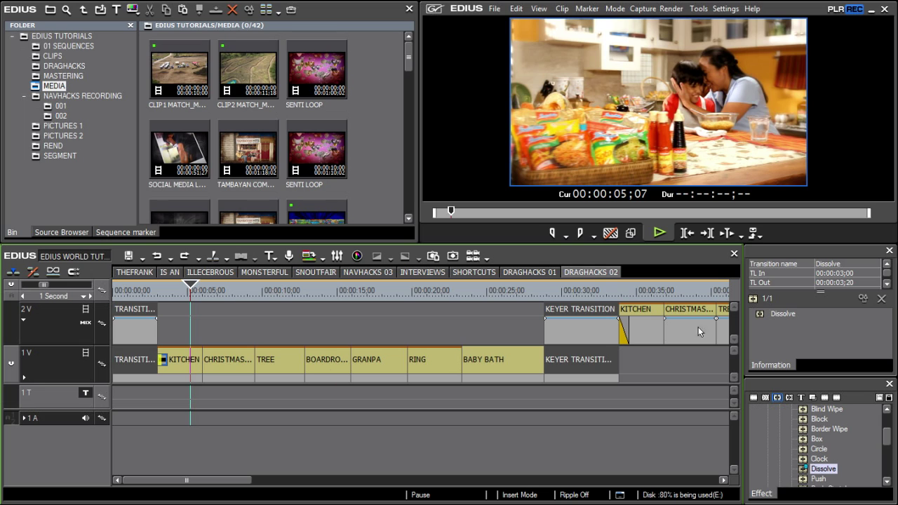
{"action": "left_click", "coordinate": [795, 314]}
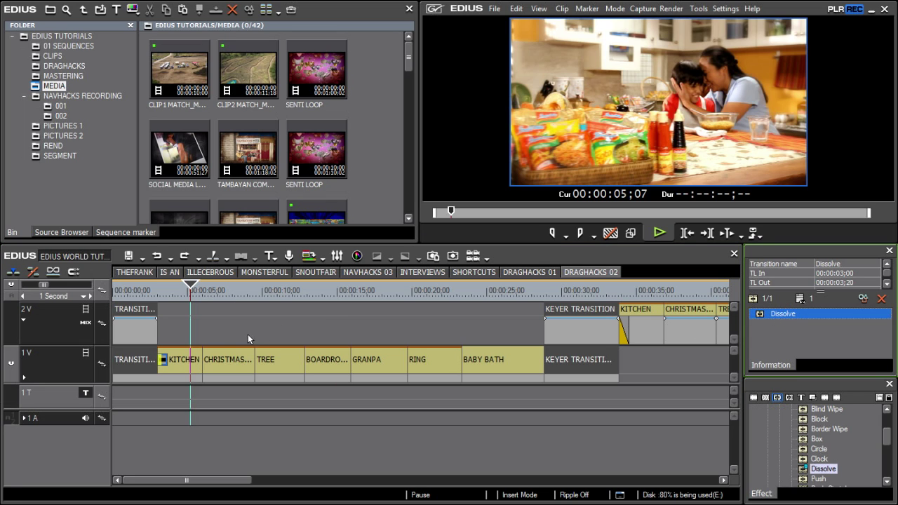
{"action": "left_click_drag", "start_coordinate": [223, 339], "coordinate": [542, 370]}
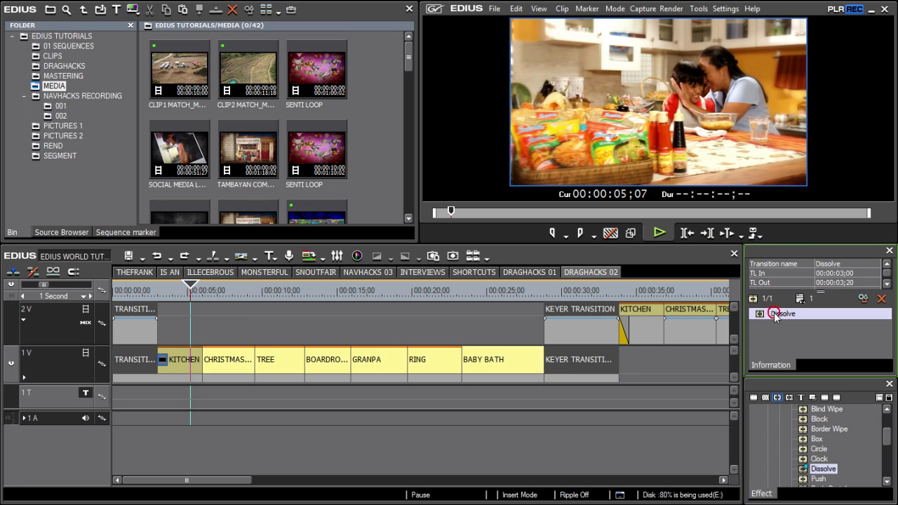
Try copying KITCHEN's existing Dissolve to all the selected clips at once, then undo it.
{"action": "left_click_drag", "start_coordinate": [769, 315], "coordinate": [528, 357]}
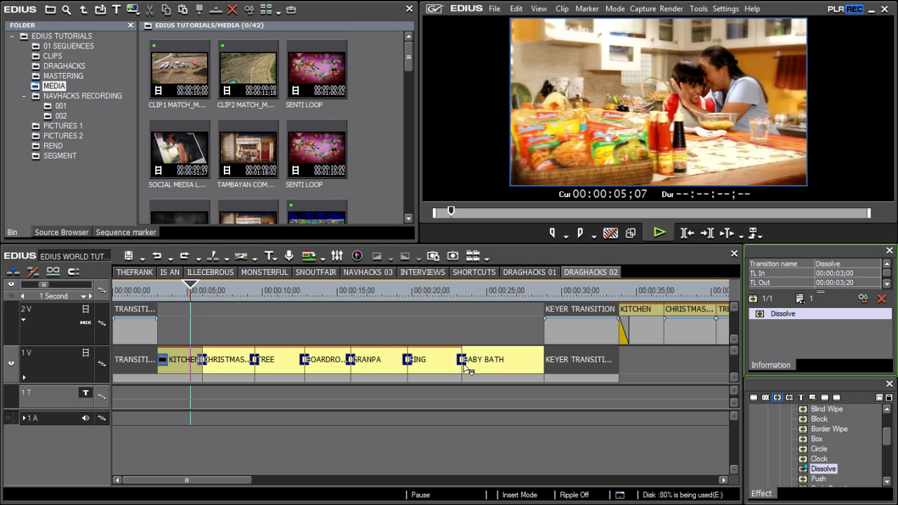
{"action": "left_click_drag", "start_coordinate": [483, 364], "coordinate": [491, 366]}
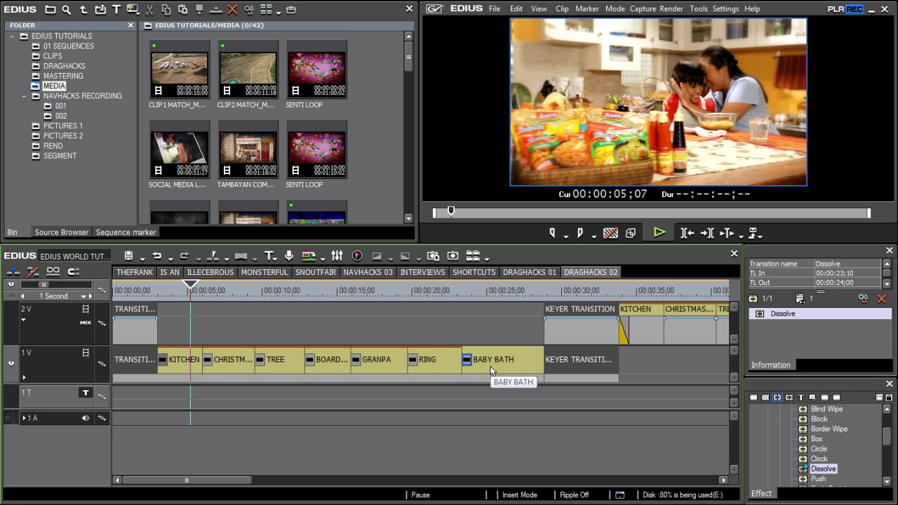
{"action": "key", "text": "ctrl+z"}
Apply the Dissolve transition from the effects library to the starts of all the selected clips.
{"action": "left_click", "coordinate": [823, 470]}
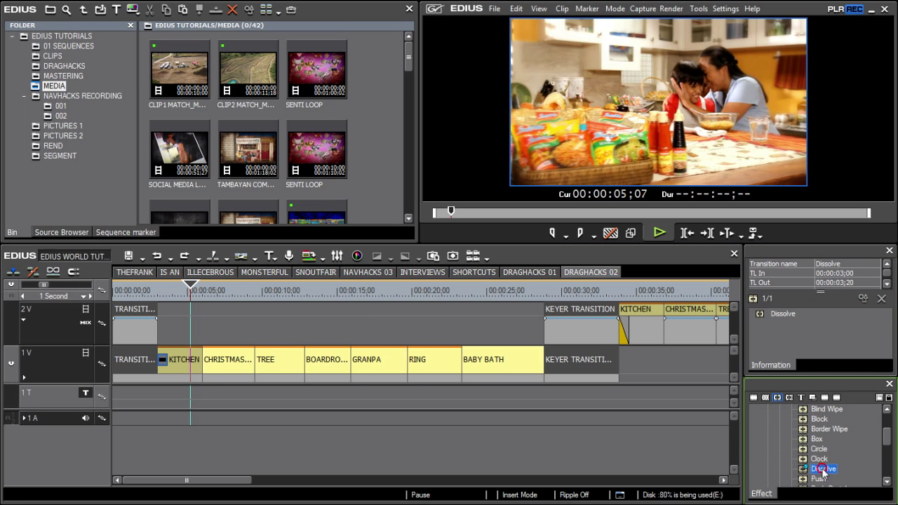
{"action": "left_click_drag", "start_coordinate": [570, 410], "coordinate": [492, 371]}
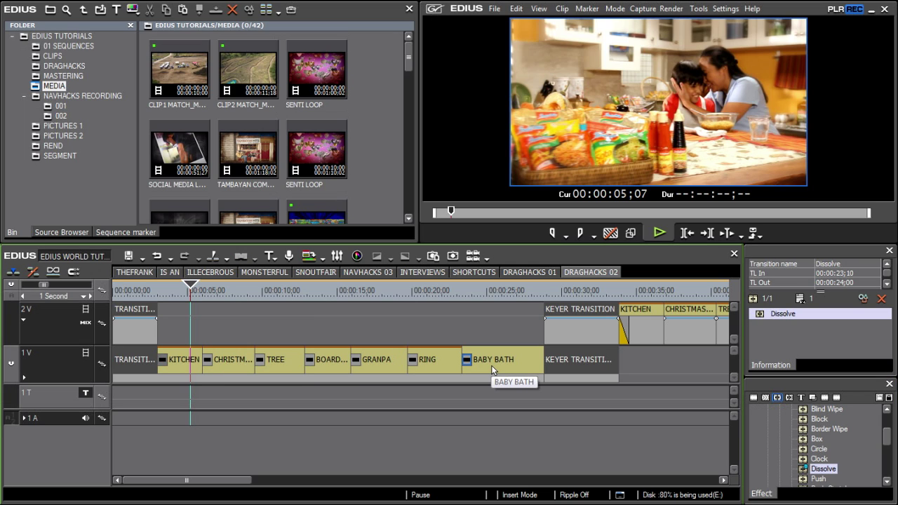
Copy KITCHEN's mixer Dissolve on track 2 V to its end, and copy both Dissolves to CHRISTMAS TREE, TREE and BOARDROOM.
{"action": "left_click", "coordinate": [645, 299]}
{"action": "left_click", "coordinate": [641, 325]}
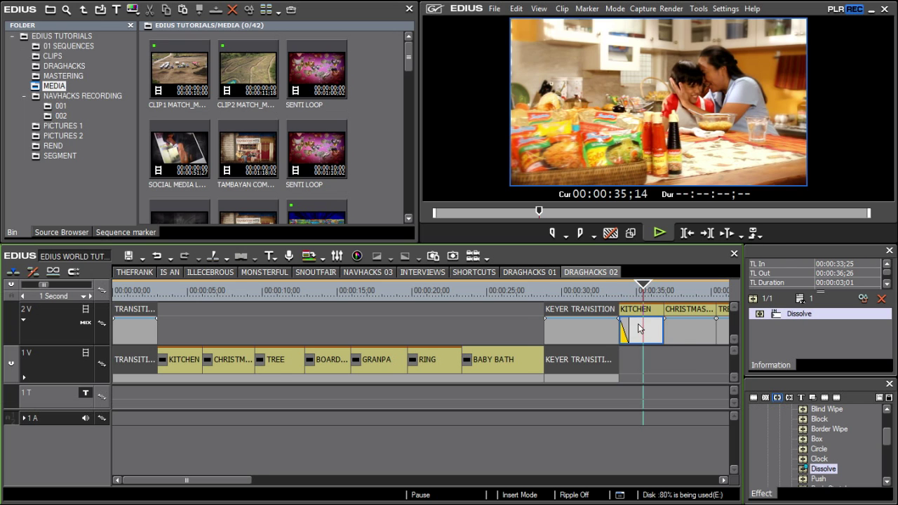
{"action": "scroll", "coordinate": [638, 324], "scroll_direction": "up", "scroll_amount": 1}
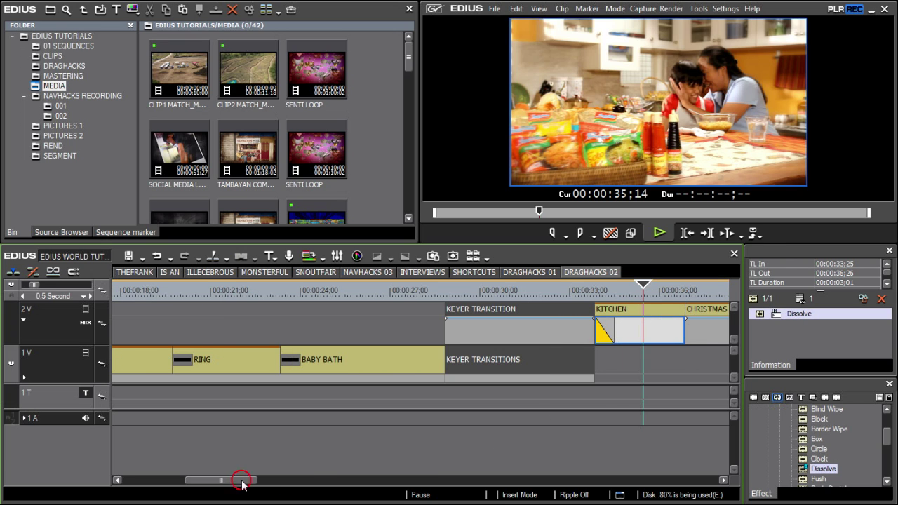
{"action": "left_click_drag", "start_coordinate": [240, 482], "coordinate": [275, 481]}
{"action": "left_click", "coordinate": [805, 316]}
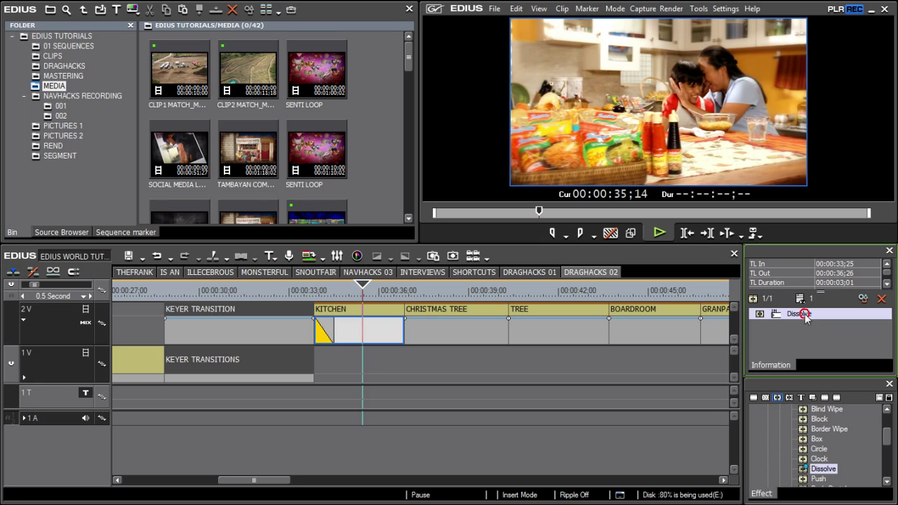
{"action": "left_click_drag", "start_coordinate": [805, 314], "coordinate": [391, 348]}
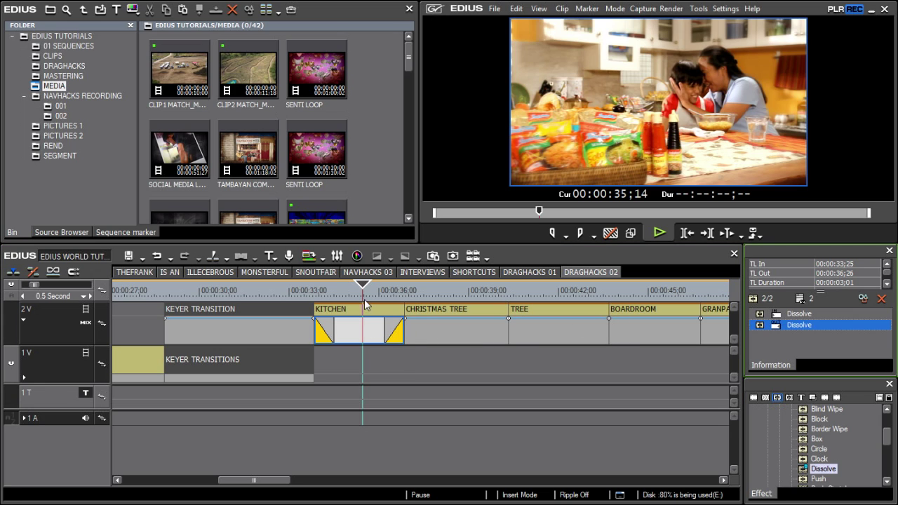
{"action": "left_click_drag", "start_coordinate": [365, 333], "coordinate": [558, 336]}
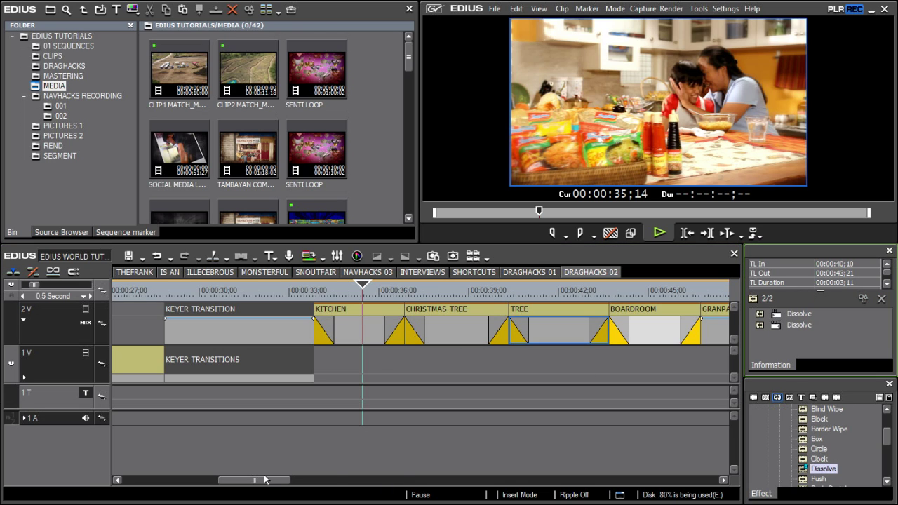
Copy the Overlay keyer from BLEND MODE FRAME 01 to BLEND MODE FRAME 02 on track 2 V.
{"action": "left_click_drag", "start_coordinate": [264, 479], "coordinate": [290, 479]}
{"action": "left_click_drag", "start_coordinate": [343, 292], "coordinate": [526, 291]}
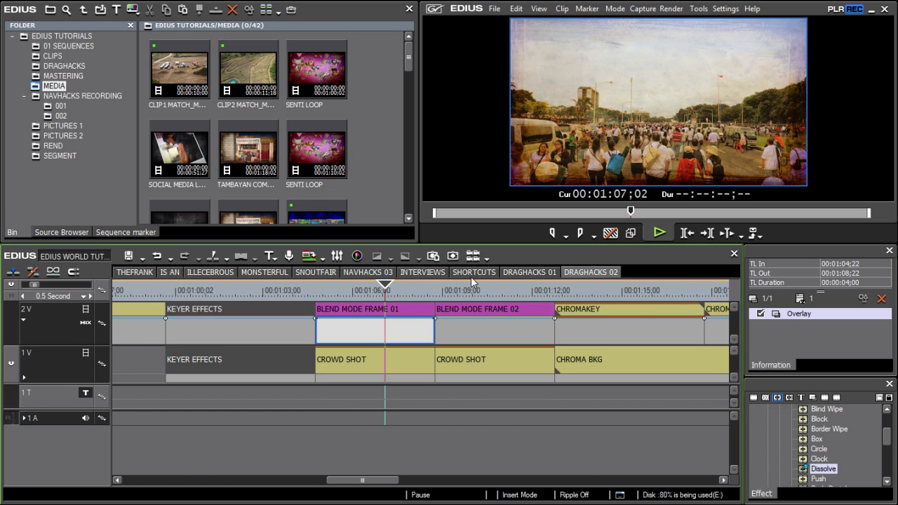
{"action": "left_click", "coordinate": [384, 309]}
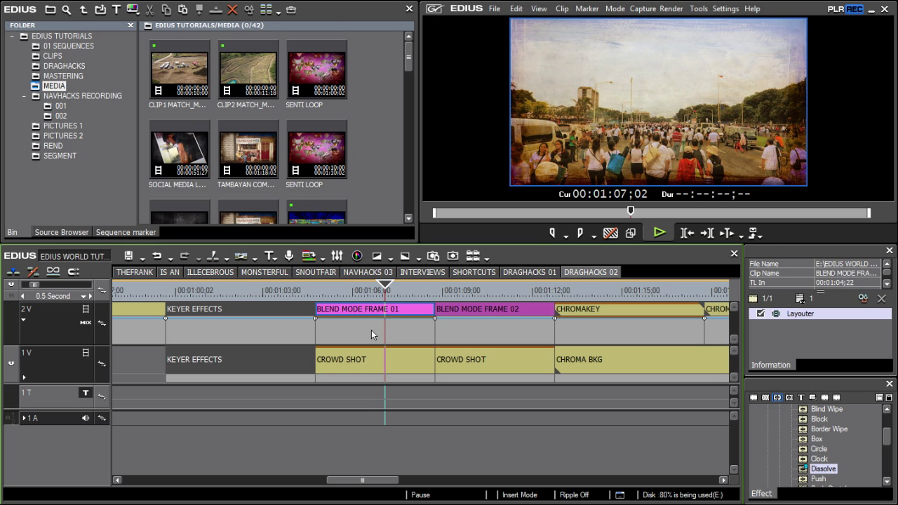
{"action": "left_click", "coordinate": [372, 335]}
{"action": "left_click", "coordinate": [435, 288]}
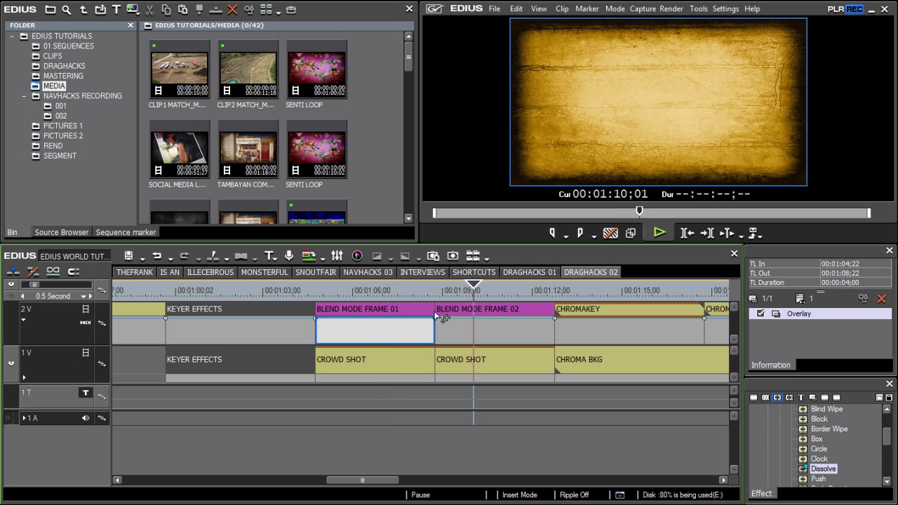
{"action": "left_click_drag", "start_coordinate": [442, 318], "coordinate": [511, 331]}
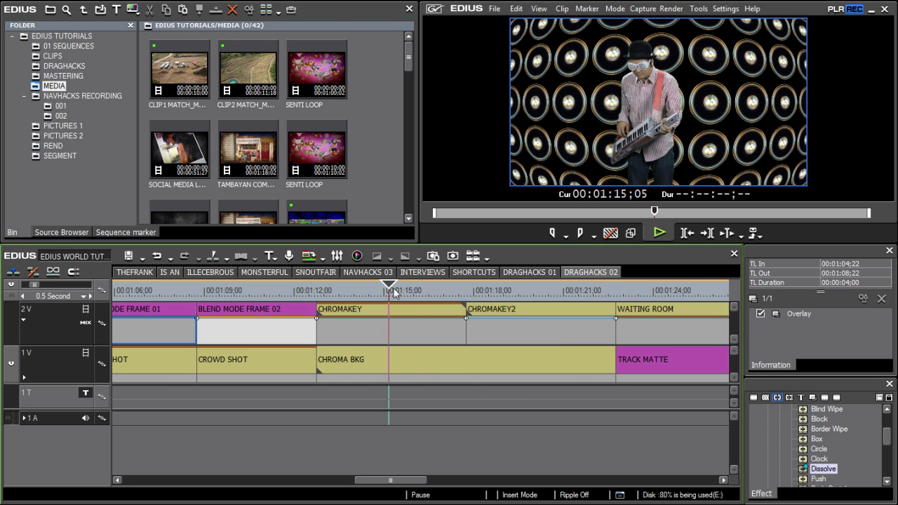
Copy the Chromakey keyer from CHROMAKEY to CHROMAKEY2, and the Track Matte keyer from WAITING ROOM to FAMILY.
{"action": "left_click_drag", "start_coordinate": [392, 291], "coordinate": [520, 290]}
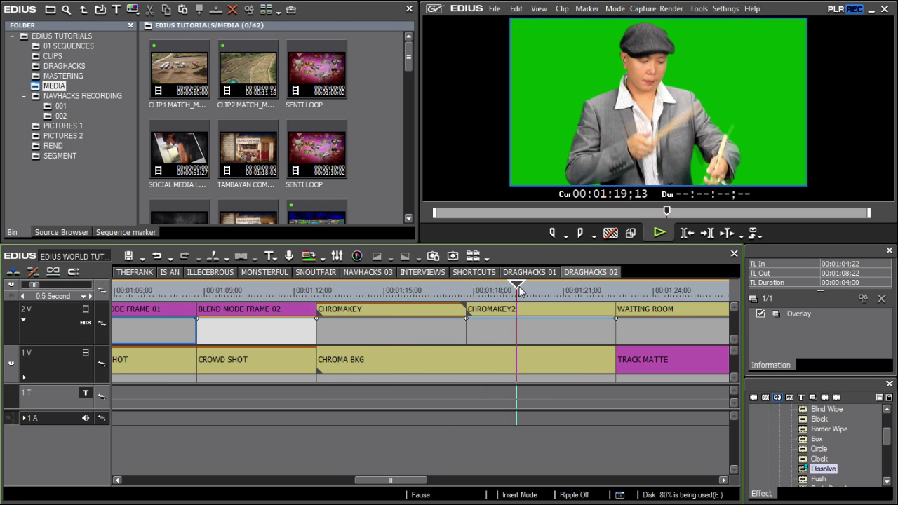
{"action": "left_click_drag", "start_coordinate": [402, 320], "coordinate": [498, 327]}
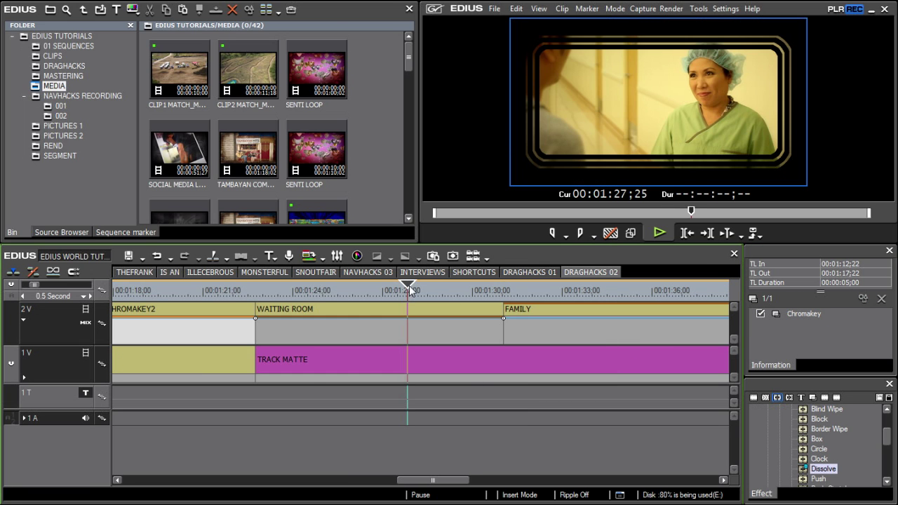
{"action": "left_click_drag", "start_coordinate": [408, 290], "coordinate": [539, 290]}
{"action": "left_click_drag", "start_coordinate": [430, 333], "coordinate": [553, 330]}
Copy the mixer transparency curve from the first BABY BATH clip to the second one on track 2 V.
{"action": "left_click_drag", "start_coordinate": [539, 291], "coordinate": [644, 290]}
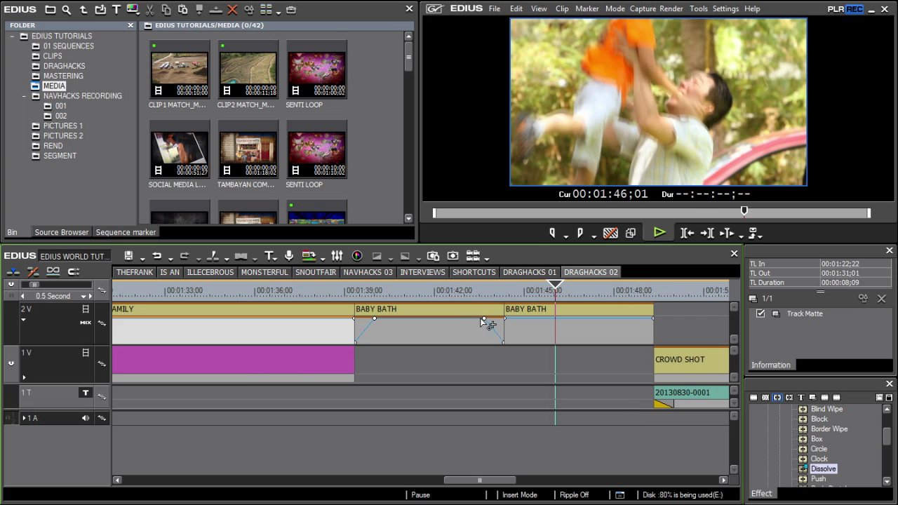
{"action": "left_click_drag", "start_coordinate": [431, 330], "coordinate": [550, 335]}
{"action": "left_click_drag", "start_coordinate": [450, 291], "coordinate": [559, 290]}
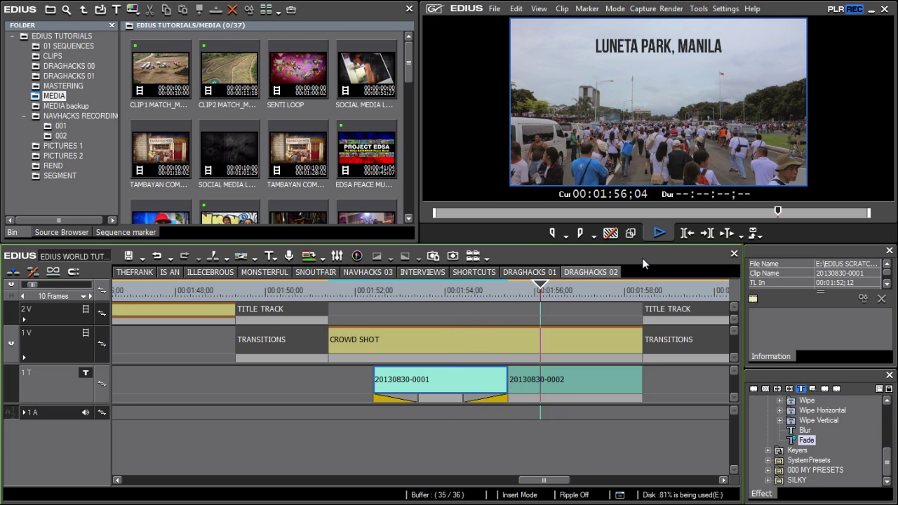
{"action": "key", "text": "space"}
{"action": "left_click_drag", "start_coordinate": [438, 399], "coordinate": [545, 397]}
{"action": "left_click", "coordinate": [458, 297]}
{"action": "key", "text": "space"}
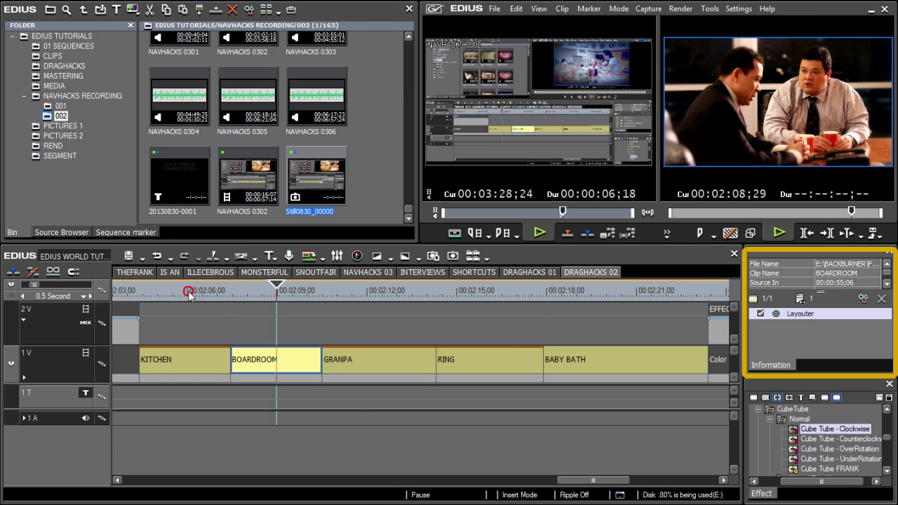
Copy all four of KITCHEN's effects, from Layouter through Old Movie/Film, to BOARDROOM on track 1 V.
{"action": "left_click", "coordinate": [190, 294]}
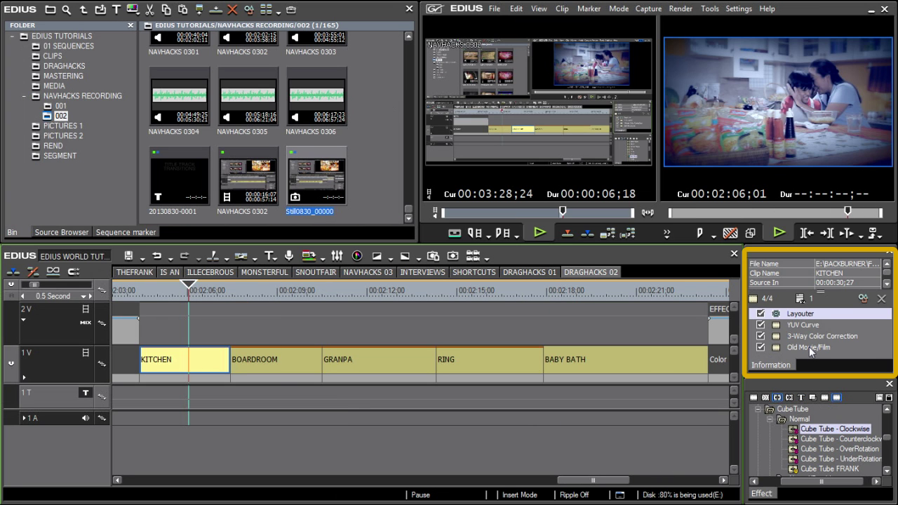
{"action": "left_click", "coordinate": [809, 347], "text": "shift"}
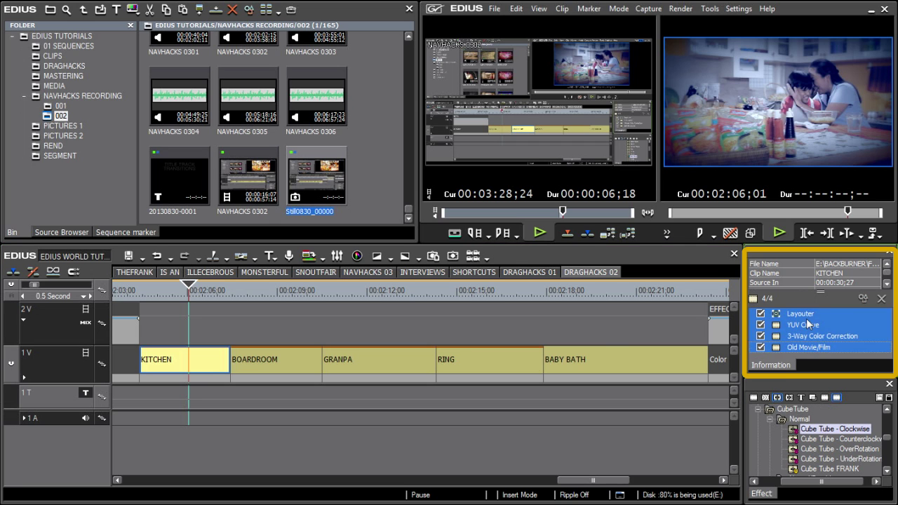
{"action": "left_click_drag", "start_coordinate": [328, 348], "coordinate": [287, 356]}
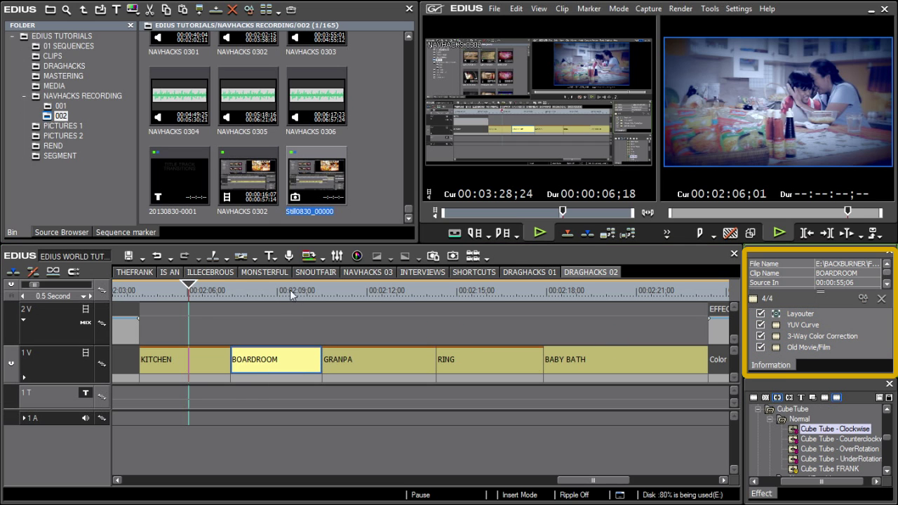
{"action": "left_click_drag", "start_coordinate": [281, 289], "coordinate": [377, 295]}
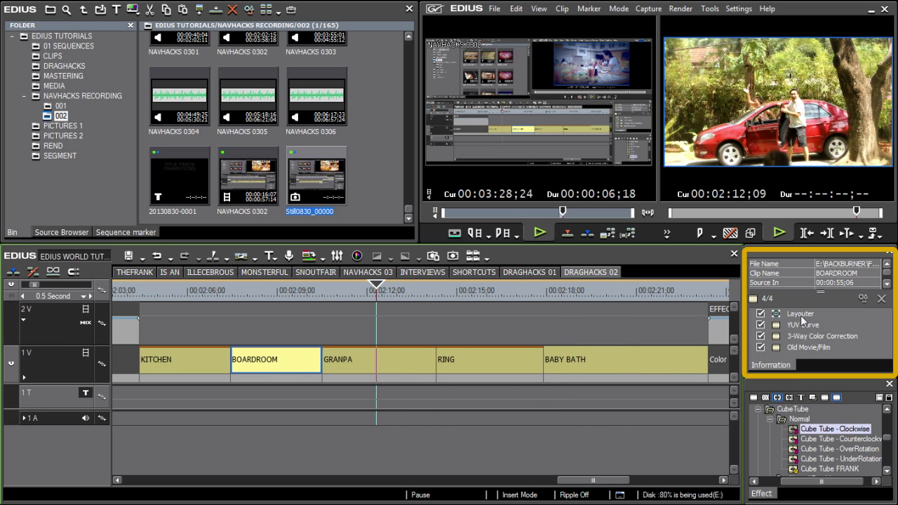
Copy BOARDROOM's Layouter, YUV Curve, 3-Way Color Correction and Old Movie/Film to GRANPA, RING and BABY BATH together, and preview the clips.
{"action": "left_click_drag", "start_coordinate": [406, 328], "coordinate": [602, 372]}
{"action": "left_click", "coordinate": [795, 315]}
{"action": "left_click", "coordinate": [794, 346], "text": "shift"}
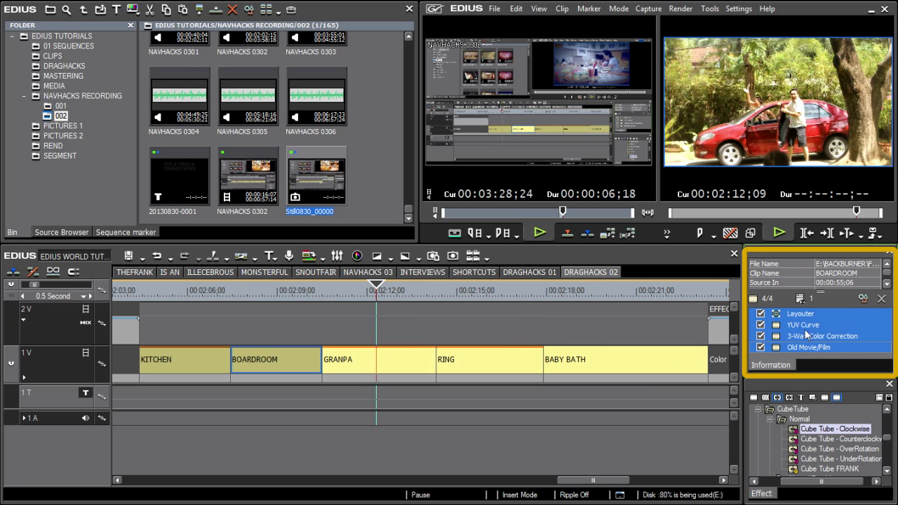
{"action": "left_click_drag", "start_coordinate": [804, 326], "coordinate": [598, 360]}
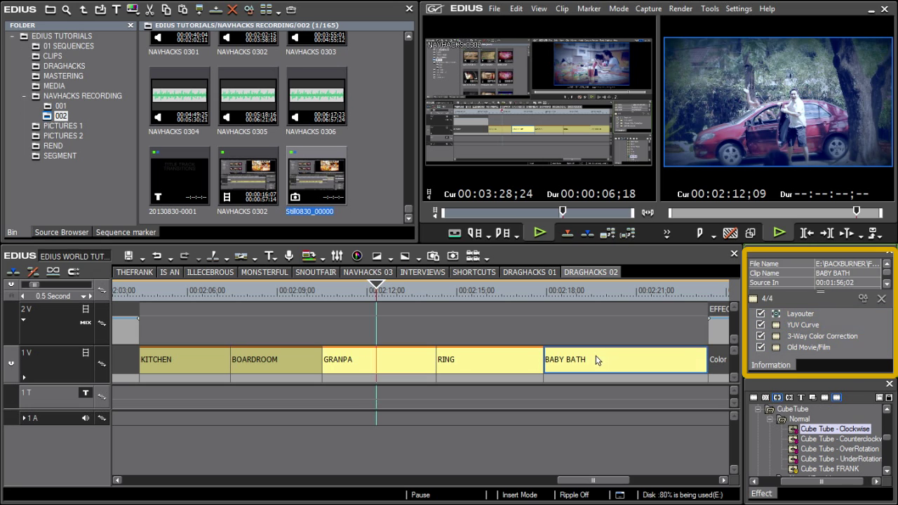
{"action": "left_click_drag", "start_coordinate": [376, 291], "coordinate": [625, 293]}
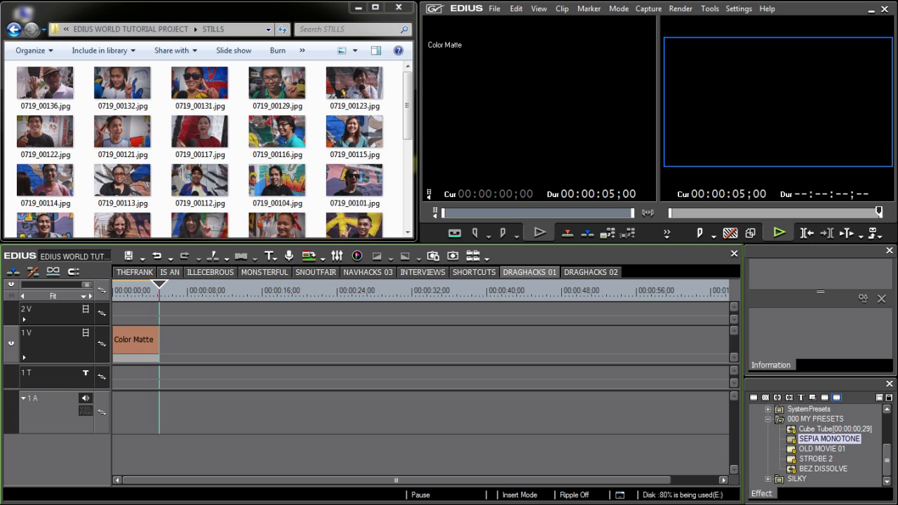
Place the images from 0719_00136.jpg through the fourth row of the STILLS folder on track 1 V after the Color Matte.
{"action": "left_click", "coordinate": [45, 83]}
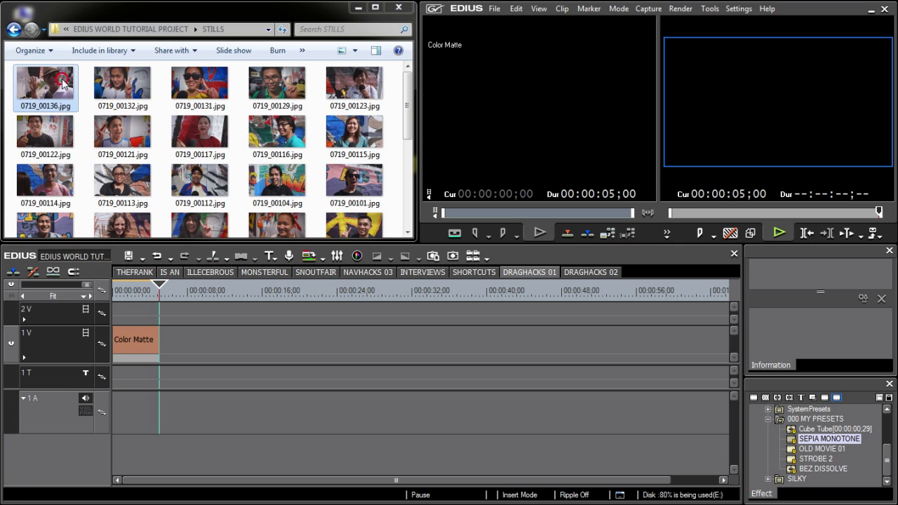
{"action": "left_click", "coordinate": [366, 221], "text": "shift"}
{"action": "left_click_drag", "start_coordinate": [49, 76], "coordinate": [167, 340]}
Animate the Stretch of still 0719_00136 in the Layouter, with keyframes at the start and at 00:00:03;00.
{"action": "left_click", "coordinate": [748, 323]}
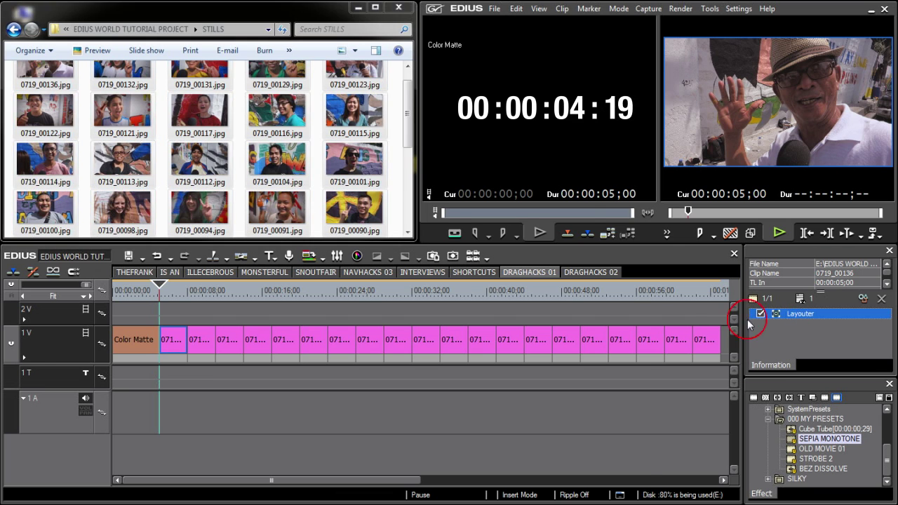
{"action": "double_click", "coordinate": [748, 319]}
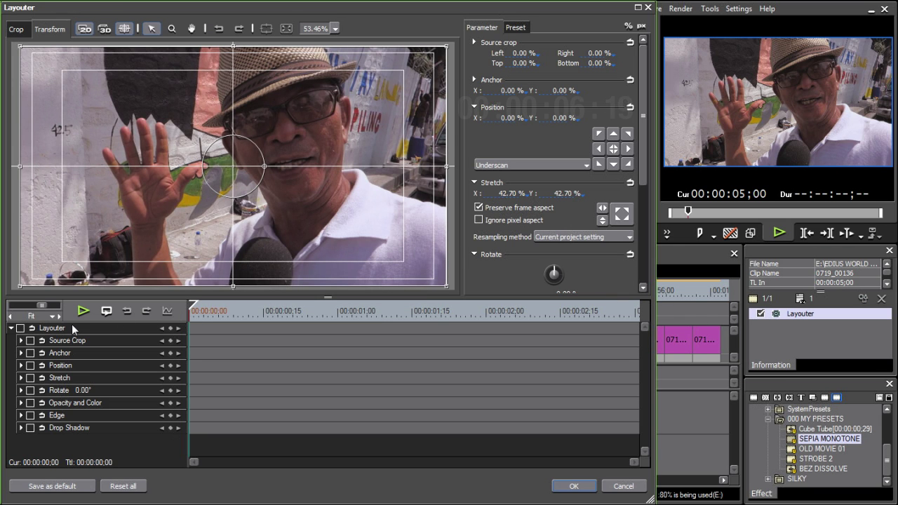
{"action": "left_click", "coordinate": [20, 328]}
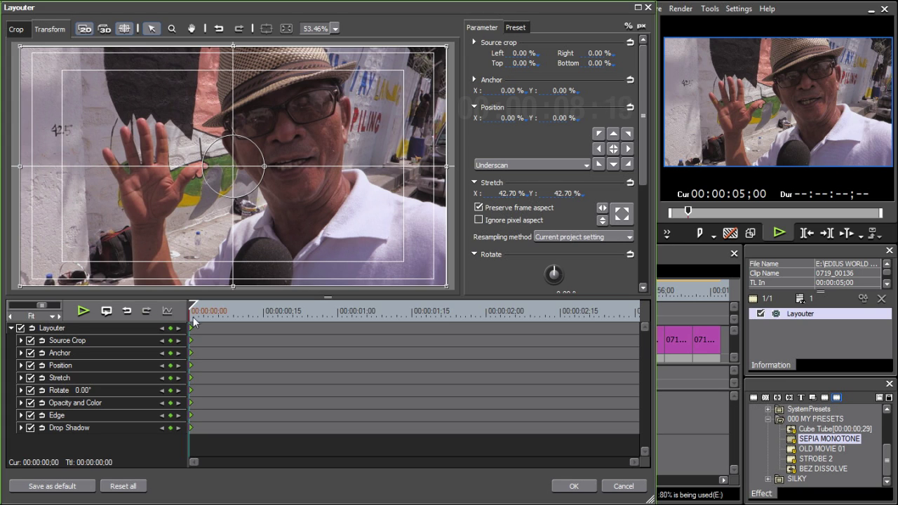
{"action": "left_click_drag", "start_coordinate": [194, 318], "coordinate": [674, 333]}
{"action": "left_click", "coordinate": [171, 328]}
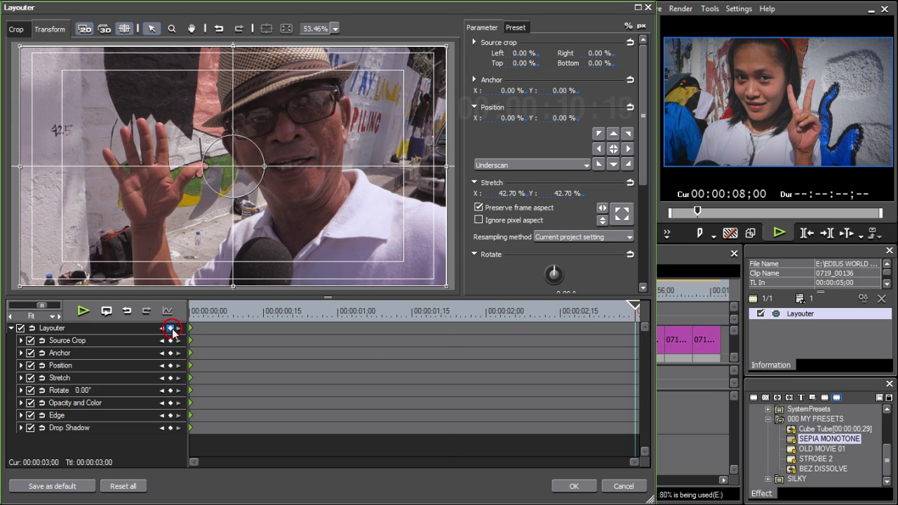
{"action": "left_click_drag", "start_coordinate": [566, 197], "coordinate": [605, 321]}
{"action": "left_click", "coordinate": [573, 486]}
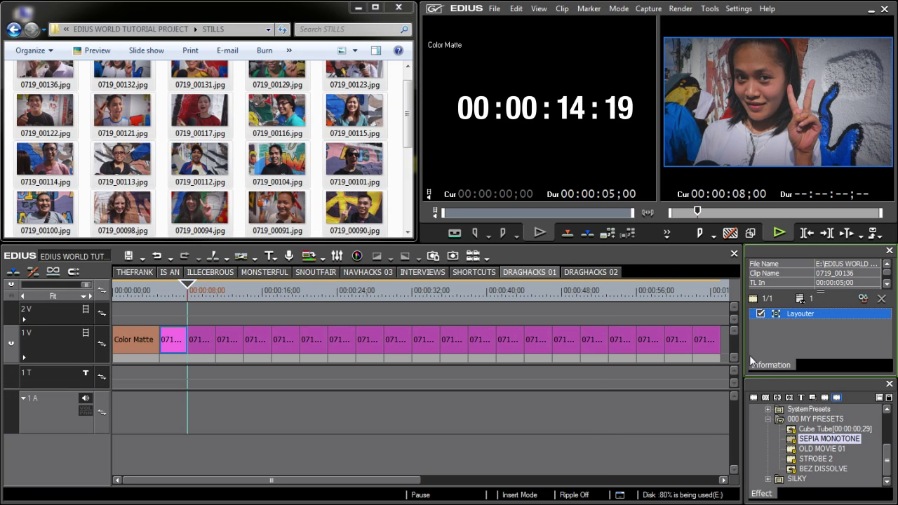
Apply the SEPIA MONOTONE, OLD MOVIE 01 and STROBE 2 presets to the first still on track 1 V.
{"action": "left_click_drag", "start_coordinate": [815, 441], "coordinate": [369, 410]}
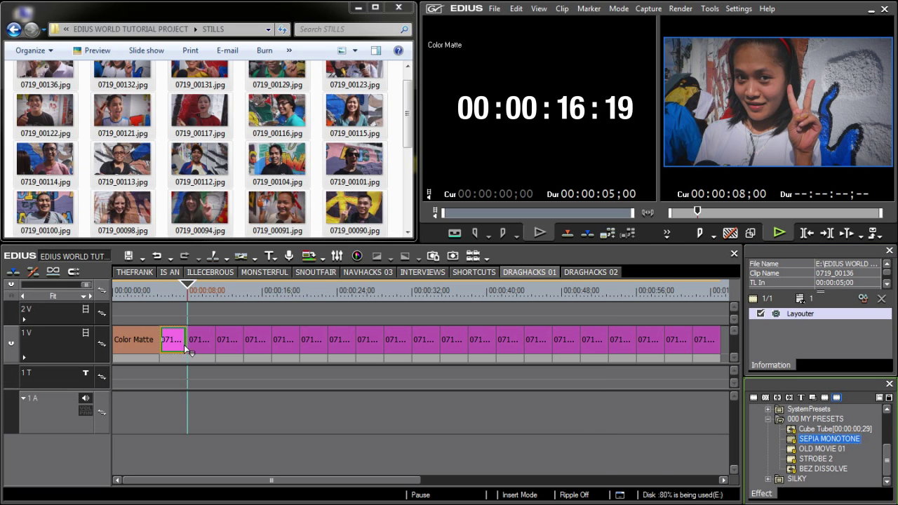
{"action": "left_click_drag", "start_coordinate": [184, 344], "coordinate": [175, 343]}
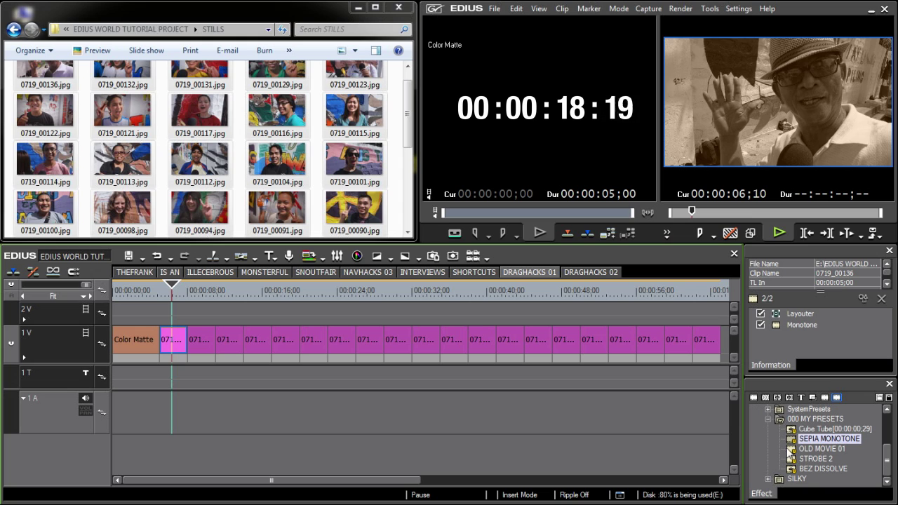
{"action": "left_click_drag", "start_coordinate": [800, 449], "coordinate": [805, 343]}
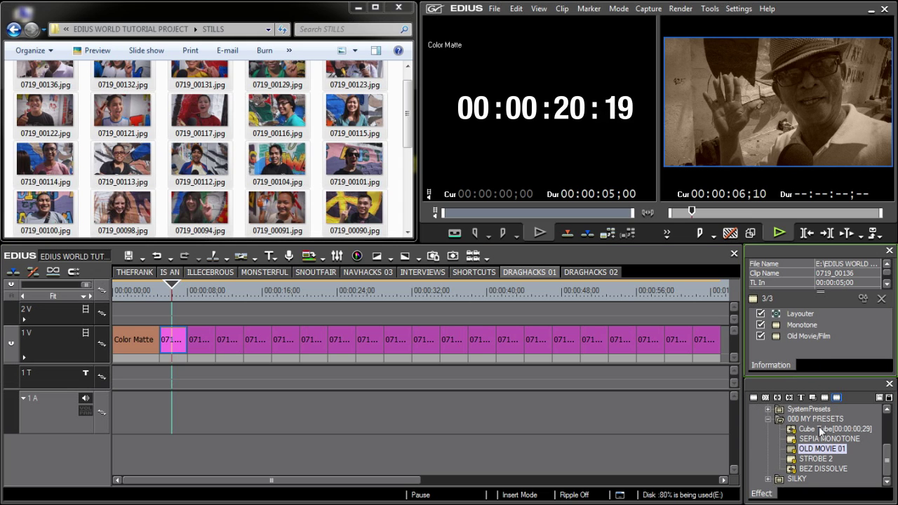
{"action": "left_click", "coordinate": [818, 459]}
{"action": "left_click_drag", "start_coordinate": [808, 350], "coordinate": [807, 348]}
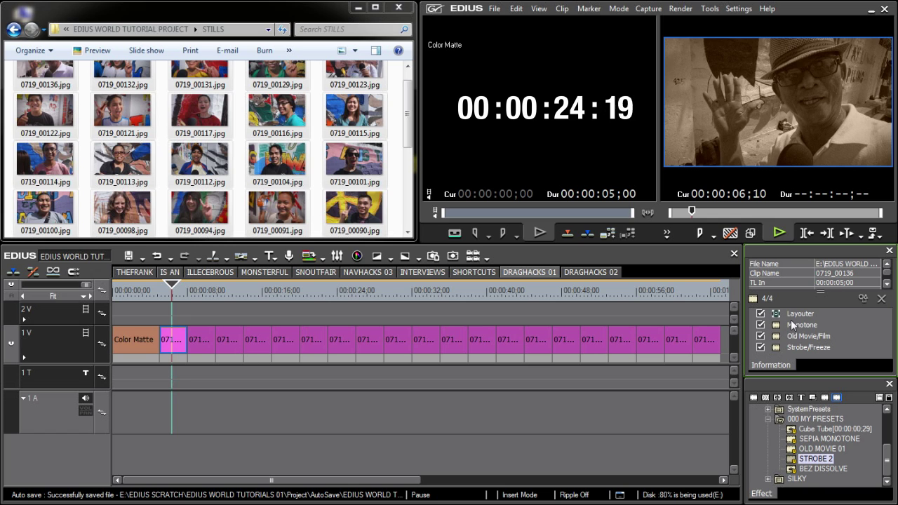
Copy the first still's Layouter, Monotone, Old Movie/Film and Strobe/Freeze effects to all the remaining stills at once.
{"action": "left_click_drag", "start_coordinate": [196, 321], "coordinate": [727, 353]}
{"action": "left_click", "coordinate": [800, 314]}
{"action": "left_click", "coordinate": [804, 348], "text": "shift"}
{"action": "left_click_drag", "start_coordinate": [797, 323], "coordinate": [705, 349]}
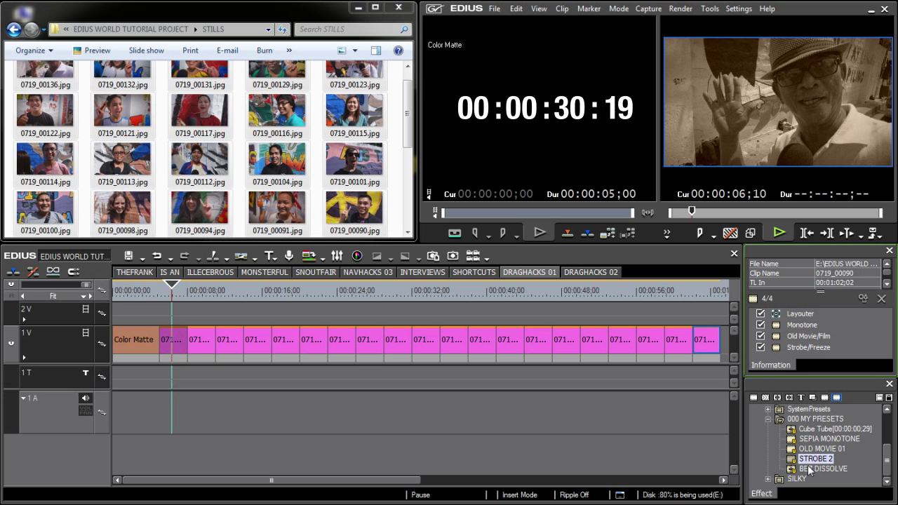
Apply the BEZ DISSOLVE preset to the starts of all the selected stills and play back the sequence.
{"action": "left_click", "coordinate": [818, 469]}
{"action": "left_click_drag", "start_coordinate": [742, 396], "coordinate": [709, 341]}
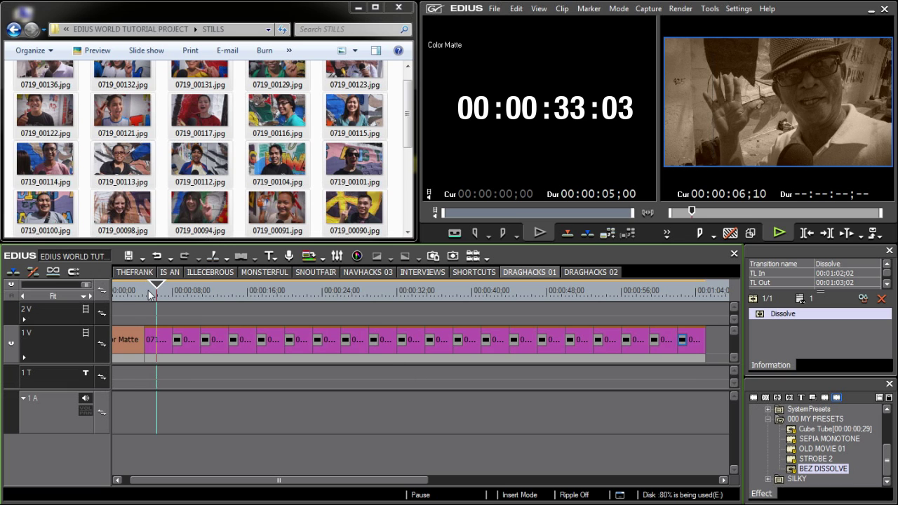
{"action": "key", "text": "space"}
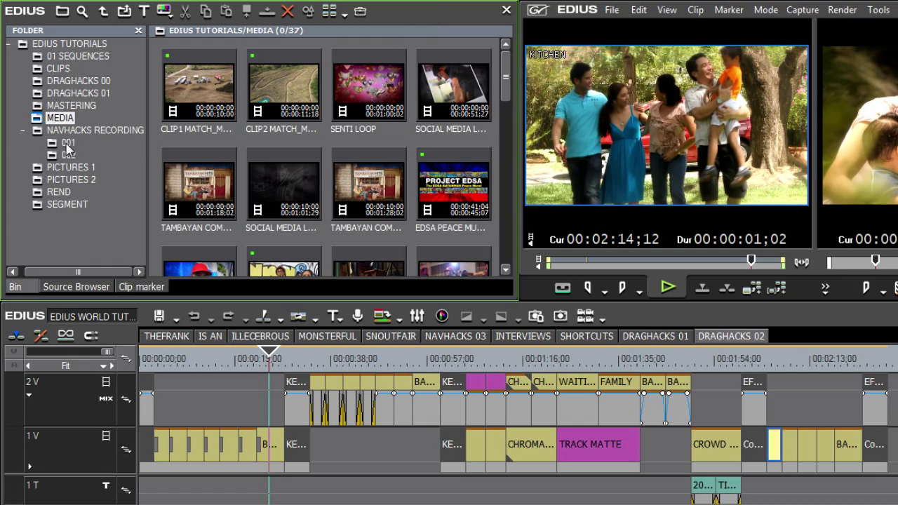
{"action": "right_click", "coordinate": [75, 118]}
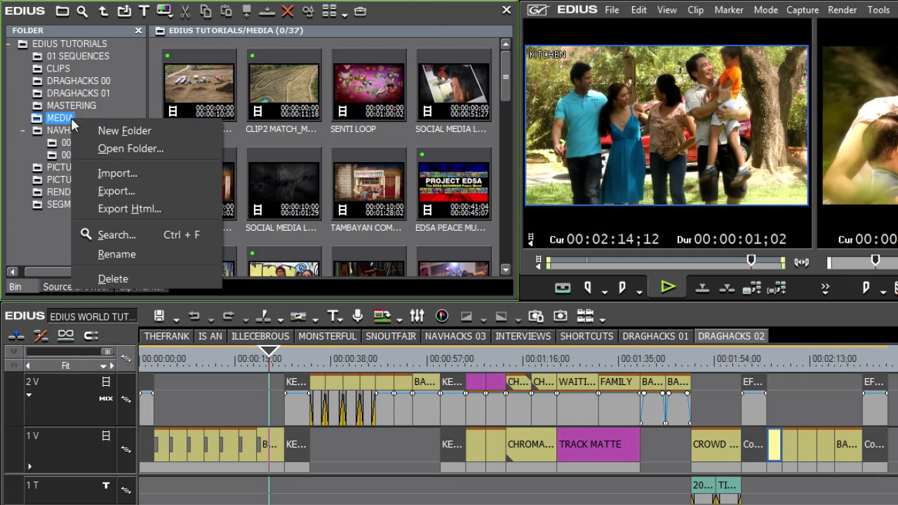
{"action": "left_click", "coordinate": [140, 192]}
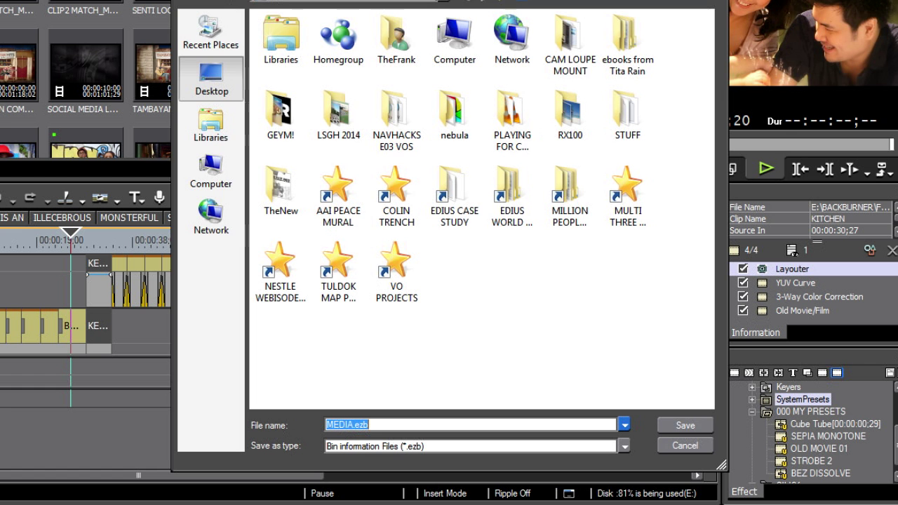
{"action": "left_click", "coordinate": [378, 424]}
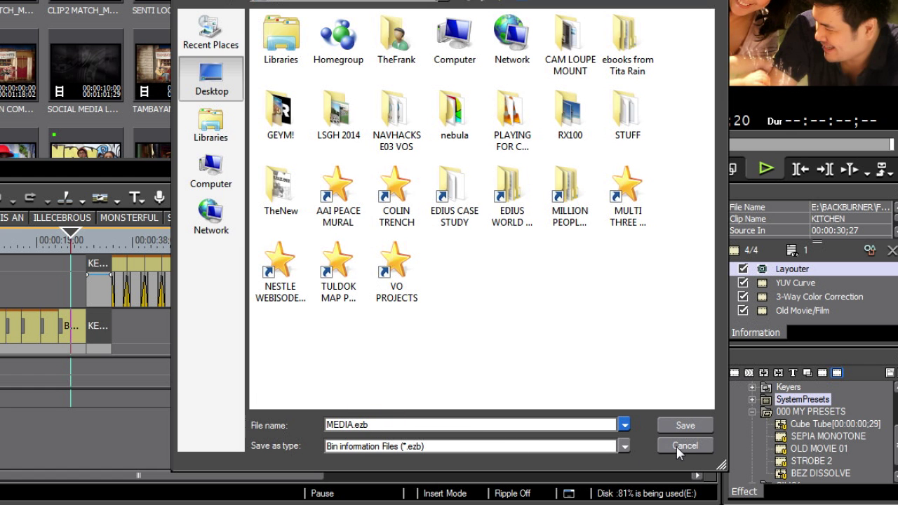
{"action": "left_click", "coordinate": [679, 448]}
Export the MEDIA bin folder to the Desktop as the HTML file MEDIA.html.
{"action": "right_click", "coordinate": [62, 118]}
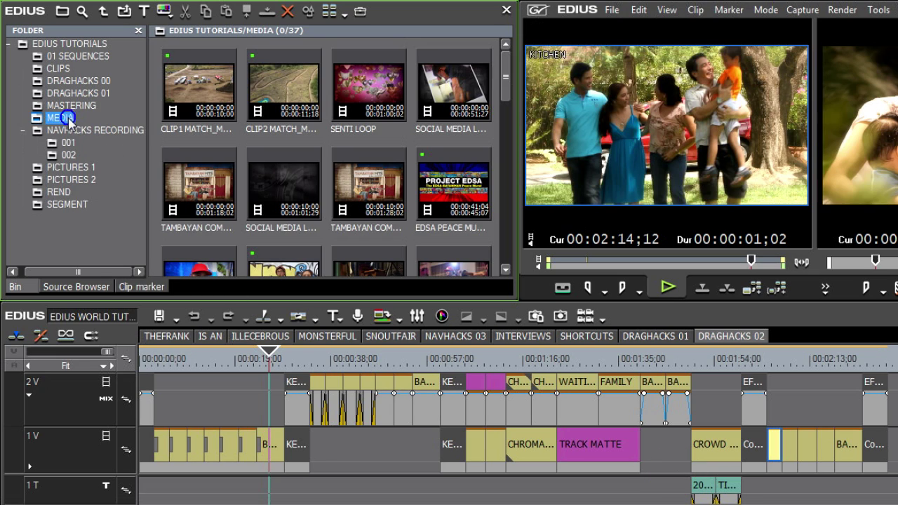
{"action": "left_click", "coordinate": [112, 207]}
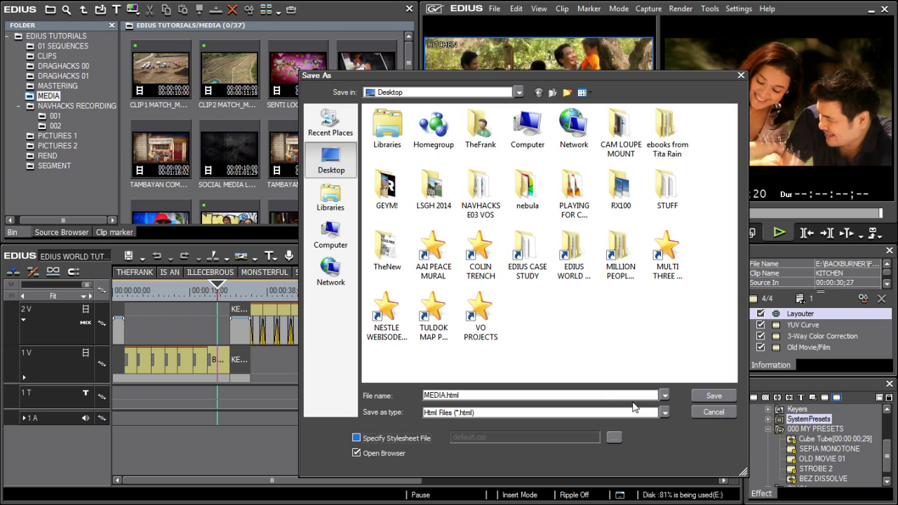
{"action": "left_click", "coordinate": [706, 397]}
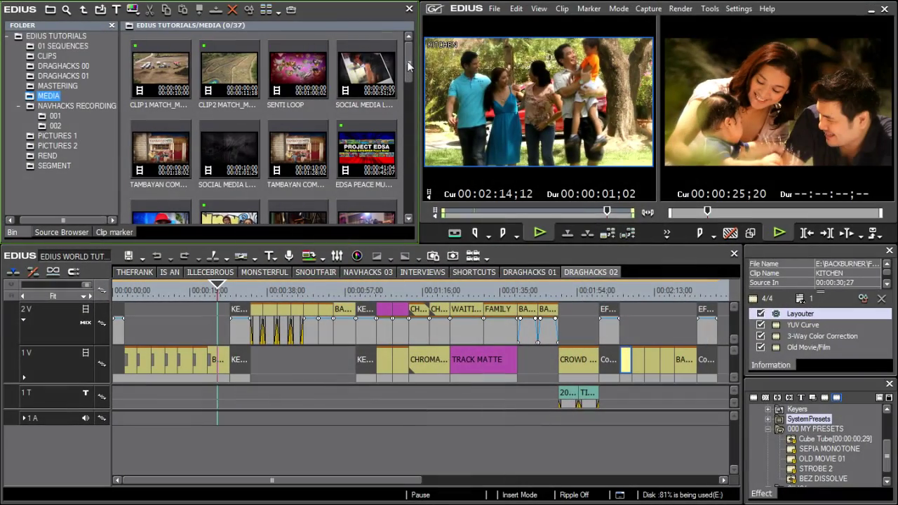
Export the MEDIA bin folder to the Desktop as the bin information file MEDIA backup.ezb.
{"action": "left_click", "coordinate": [408, 63]}
{"action": "left_click_drag", "start_coordinate": [408, 65], "coordinate": [98, 93]}
{"action": "right_click", "coordinate": [51, 92]}
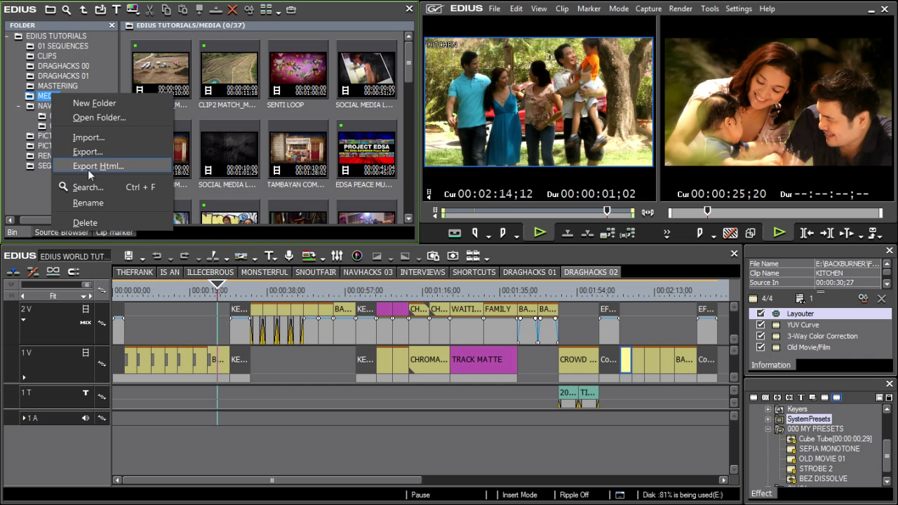
{"action": "left_click", "coordinate": [97, 148]}
{"action": "type", "text": "backup.ezb"}
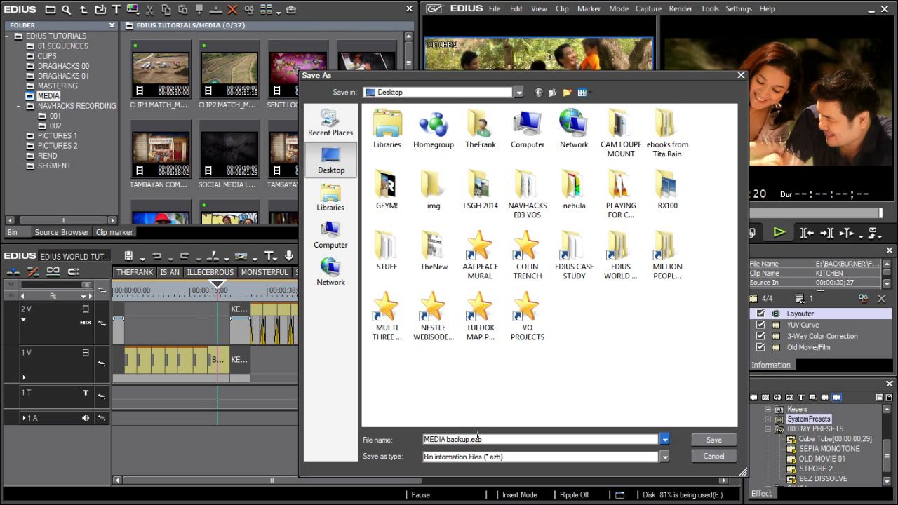
{"action": "key", "text": "Return"}
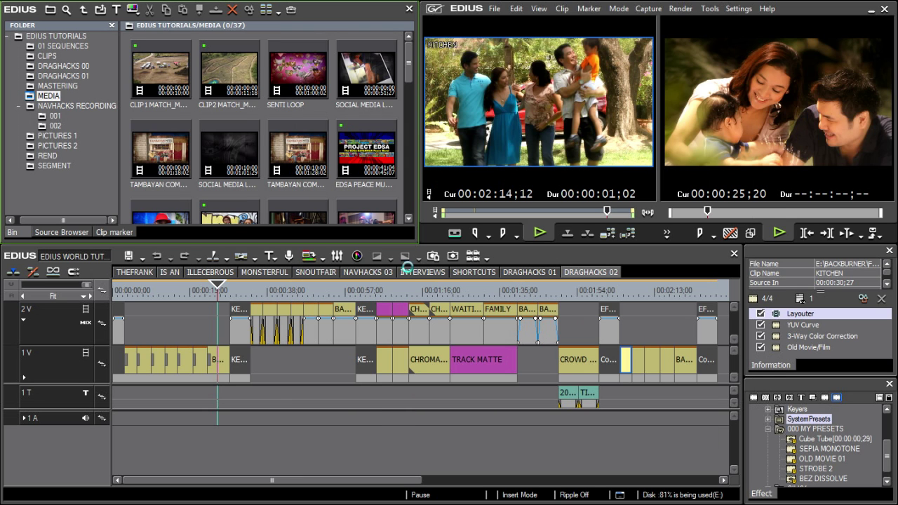
Import MEDIA backup.ezb from the Desktop into the EDIUS TUTORIALS root bin folder and select the imported folder.
{"action": "left_click", "coordinate": [65, 36]}
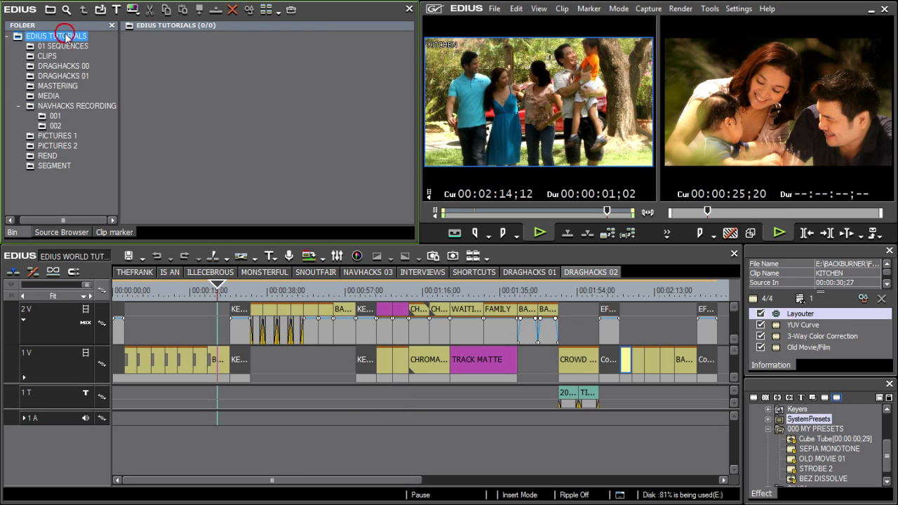
{"action": "right_click", "coordinate": [65, 35]}
{"action": "left_click", "coordinate": [95, 77]}
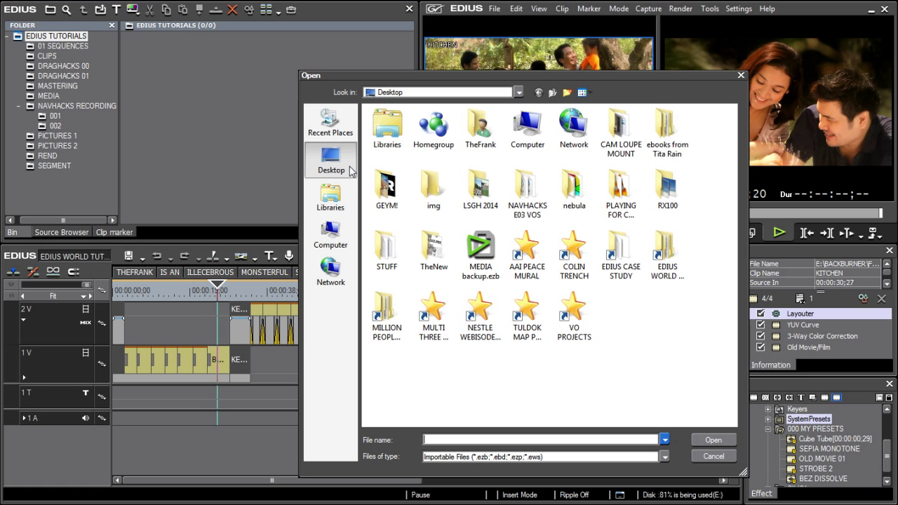
{"action": "left_click", "coordinate": [484, 256]}
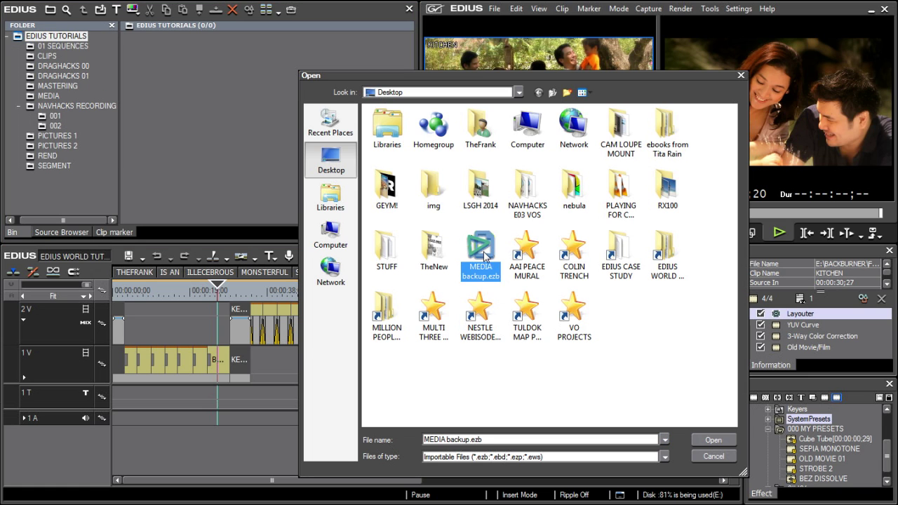
{"action": "left_click", "coordinate": [727, 444]}
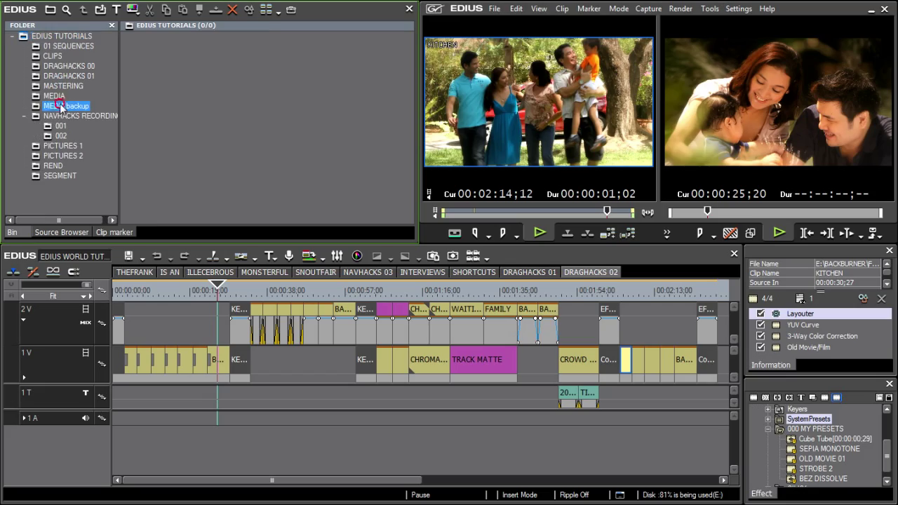
{"action": "scroll", "coordinate": [407, 77], "scroll_direction": "down", "scroll_amount": 1}
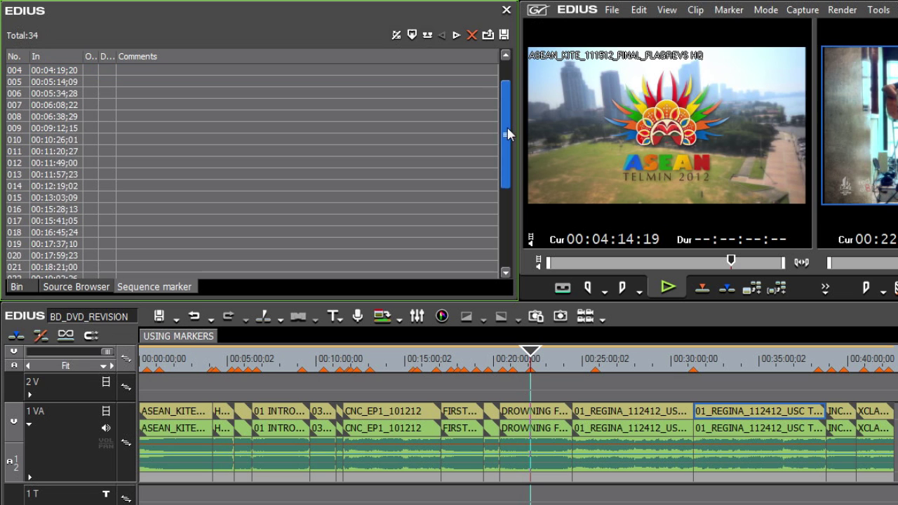
Review the USING MARKERS sequence's marker list and preview its title and chapter menus in the Burn to disc editor.
{"action": "left_click_drag", "start_coordinate": [412, 110], "coordinate": [411, 165]}
{"action": "left_click", "coordinate": [874, 234]}
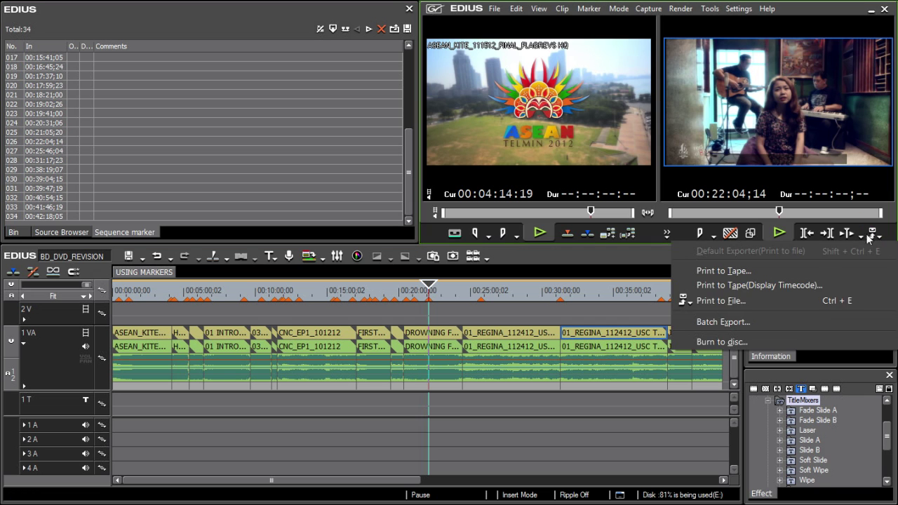
{"action": "left_click", "coordinate": [715, 341]}
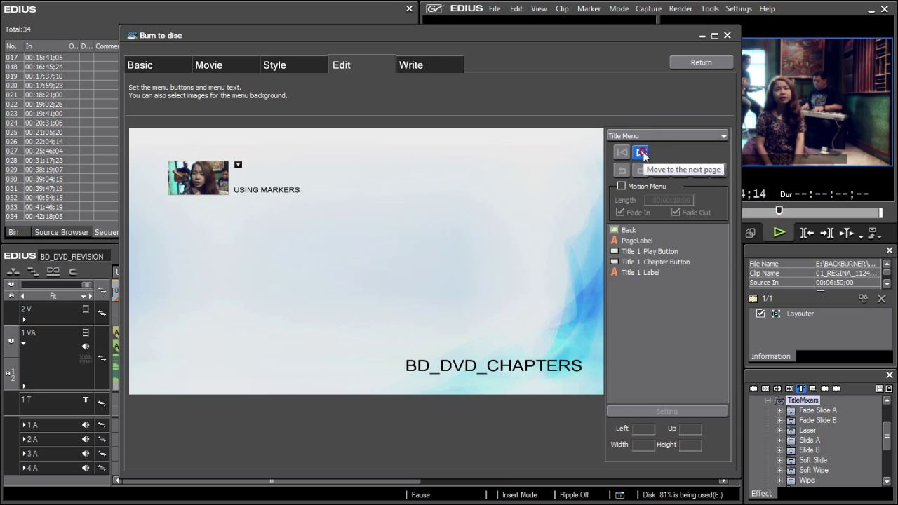
{"action": "left_click", "coordinate": [642, 151]}
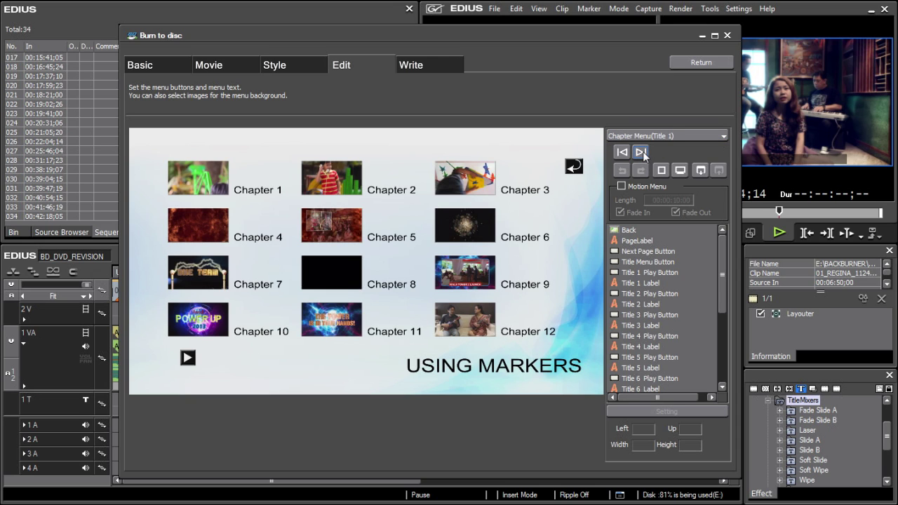
{"action": "left_click", "coordinate": [703, 63]}
{"action": "left_click", "coordinate": [352, 275]}
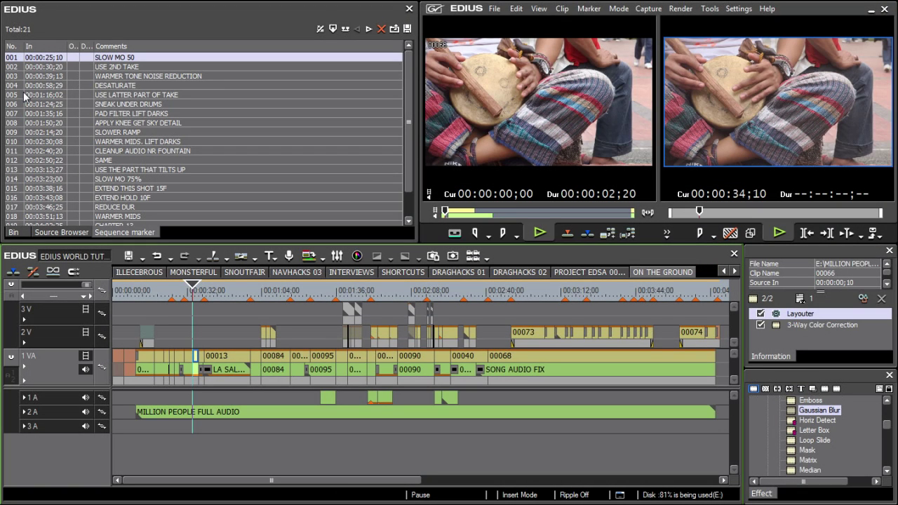
Export the ON THE GROUND sequence's marker list to the Desktop as a CSV file named REVISIONS 2.
{"action": "left_click", "coordinate": [143, 67]}
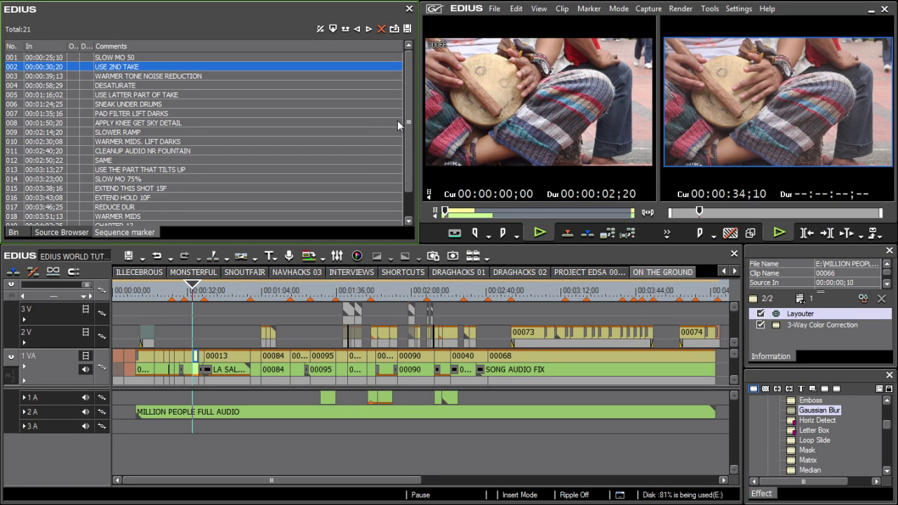
{"action": "left_click_drag", "start_coordinate": [409, 120], "coordinate": [408, 143]}
{"action": "left_click", "coordinate": [407, 29]}
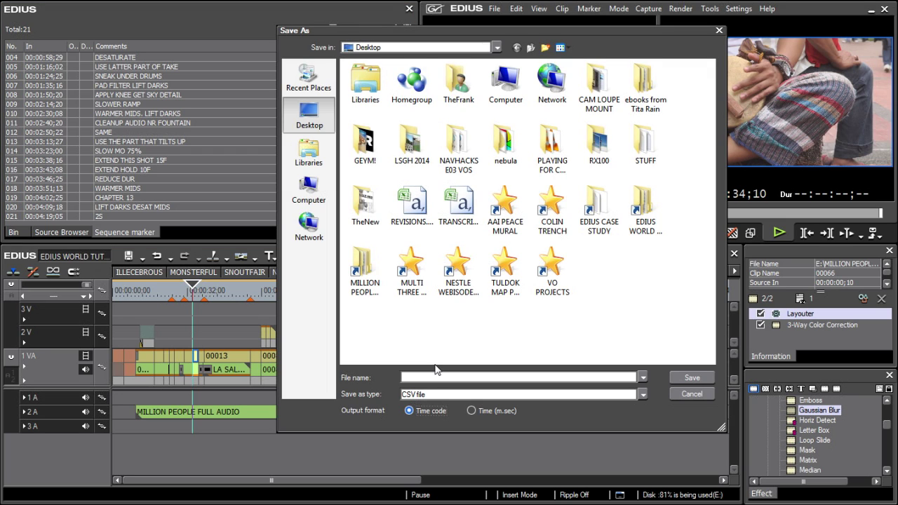
{"action": "left_click", "coordinate": [430, 380]}
{"action": "type", "text": "REVISIO"}
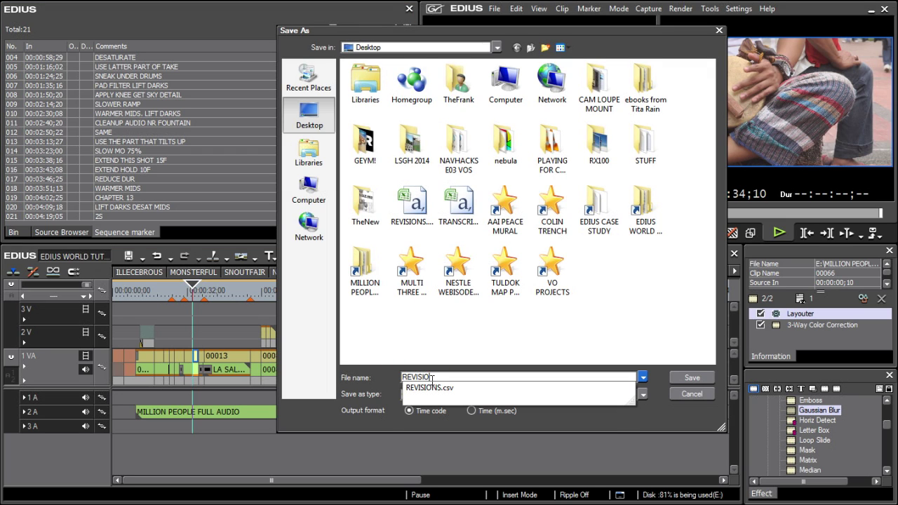
{"action": "type", "text": "NS 2"}
{"action": "key", "text": "Return"}
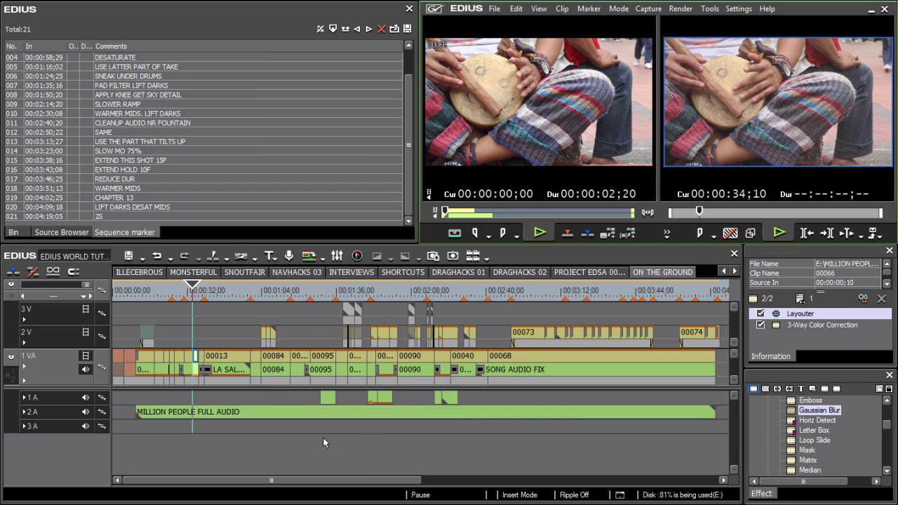
Switch to Excel, examine the marker positions and comments in REVISIONS.csv, and minimize the workbook.
{"action": "key", "text": "alt+Tab"}
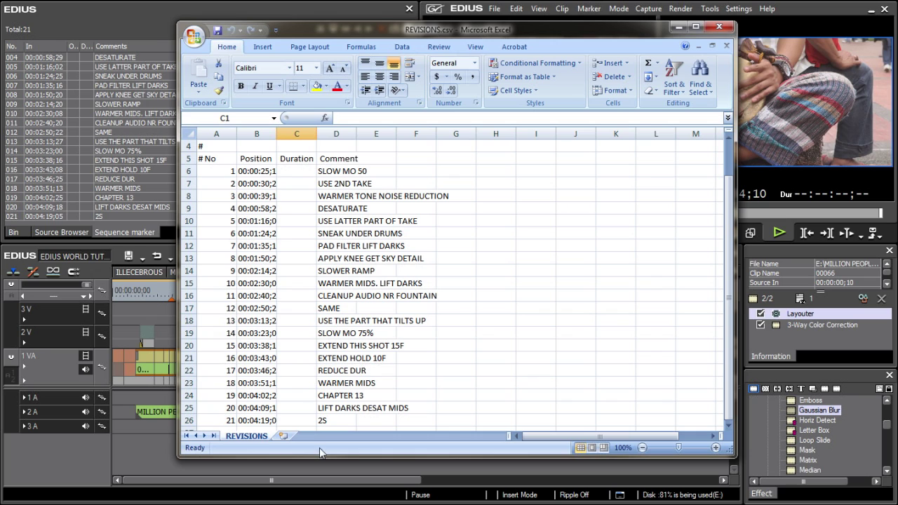
{"action": "left_click_drag", "start_coordinate": [727, 183], "coordinate": [741, 156]}
{"action": "left_click", "coordinate": [273, 211]}
{"action": "left_click", "coordinate": [262, 233]}
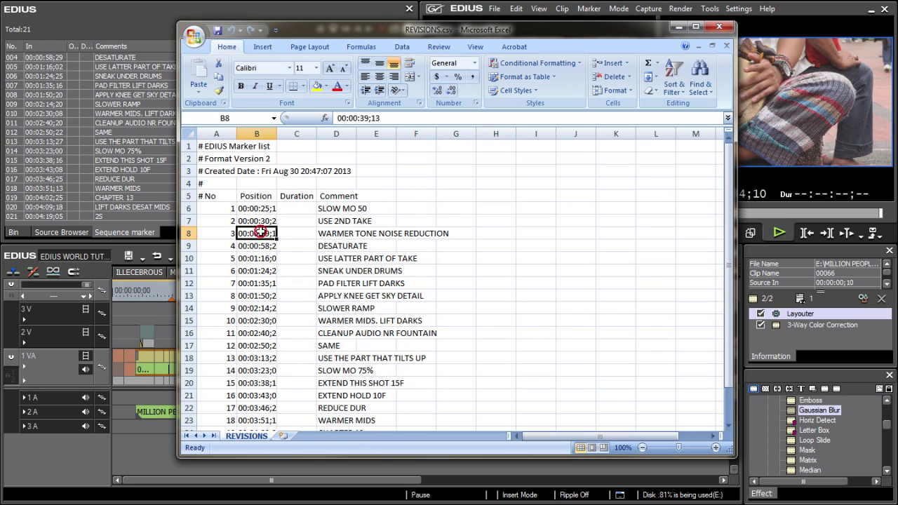
{"action": "left_click", "coordinate": [368, 233]}
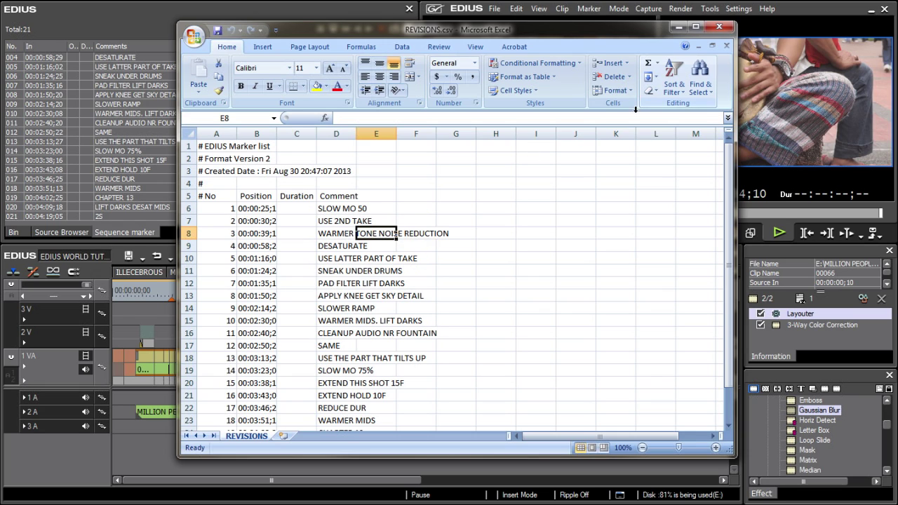
{"action": "left_click", "coordinate": [680, 30]}
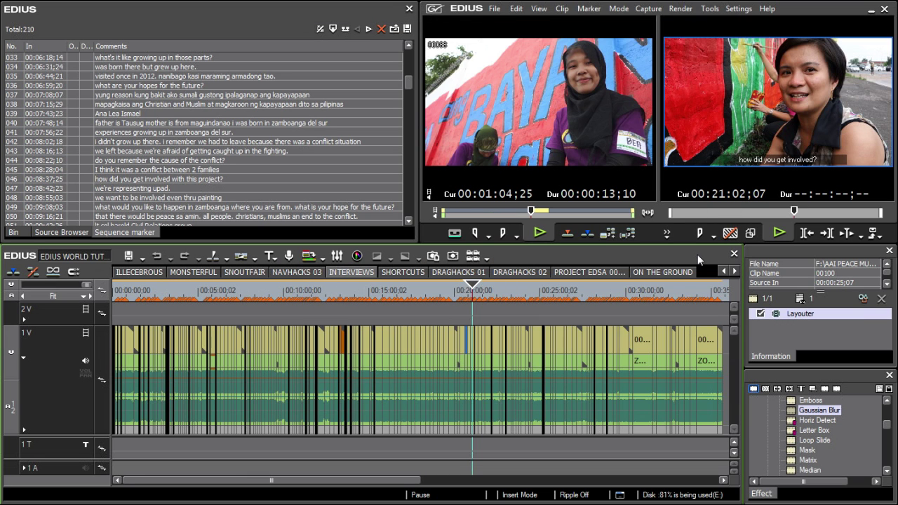
Zoom the INTERVIEWS timeline in to the 2 Seconds scale and move the playhead forward three sequence markers.
{"action": "key", "text": "ctrl+plus"}
{"action": "key", "text": "ctrl+plus"}
{"action": "key", "text": "ctrl+plus"}
{"action": "key", "text": "ctrl+plus"}
{"action": "key", "text": "ctrl+plus"}
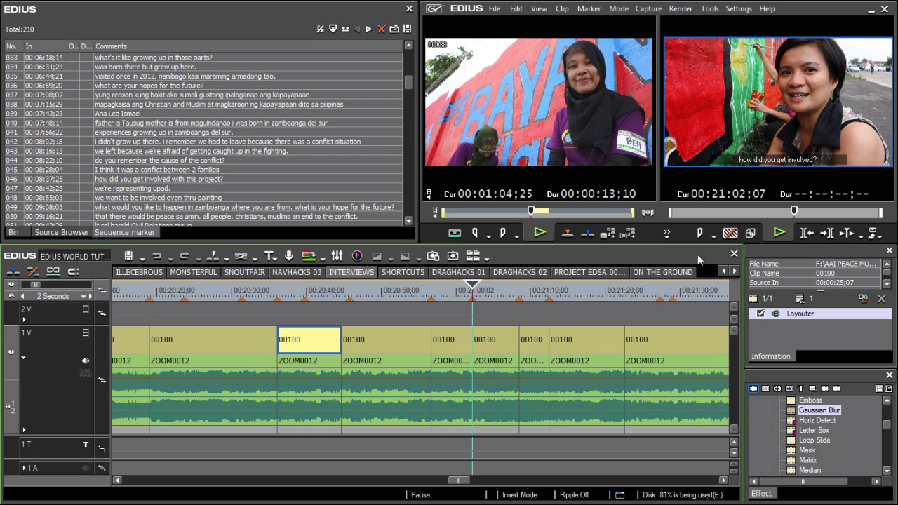
{"action": "key", "text": "shift+Page_Down"}
{"action": "key", "text": "shift+Page_Down"}
{"action": "key", "text": "shift+Page_Down"}
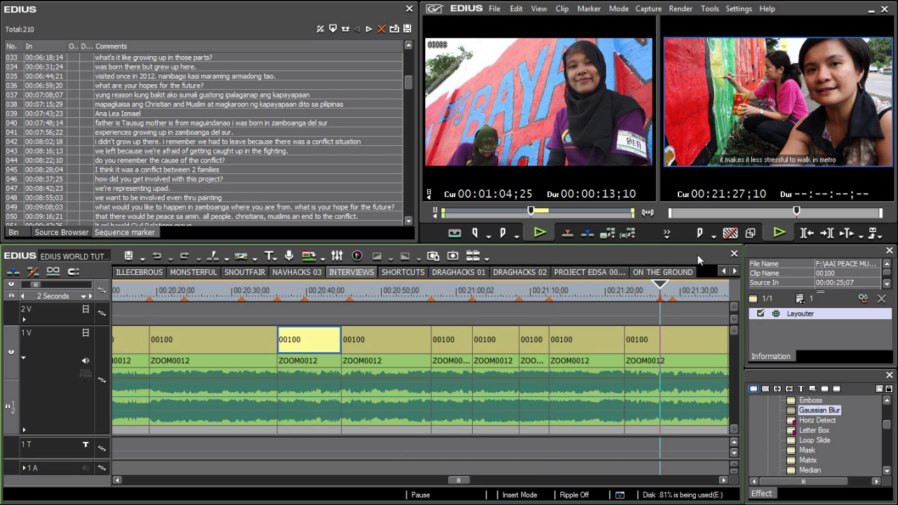
View the comment of the marker at 00:21:27;10, close it with its text kept, and move to the next marker.
{"action": "key", "text": "v"}
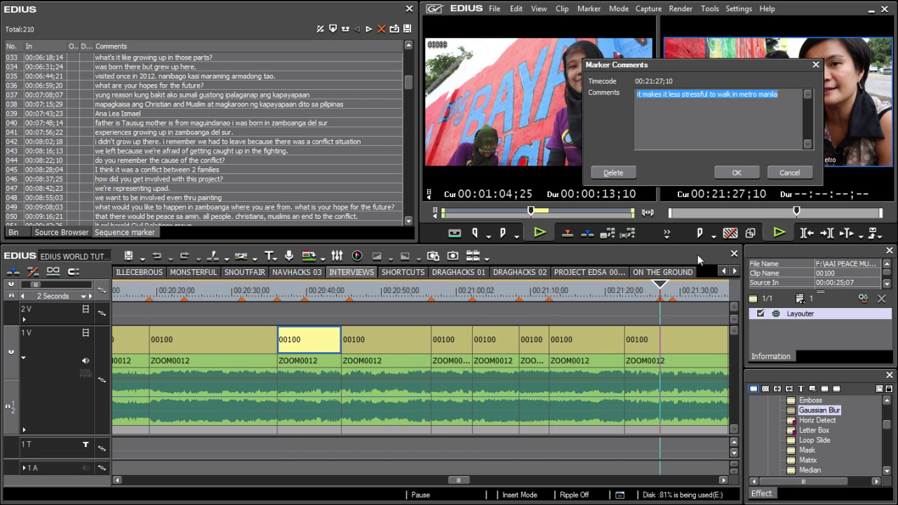
{"action": "left_click", "coordinate": [736, 174]}
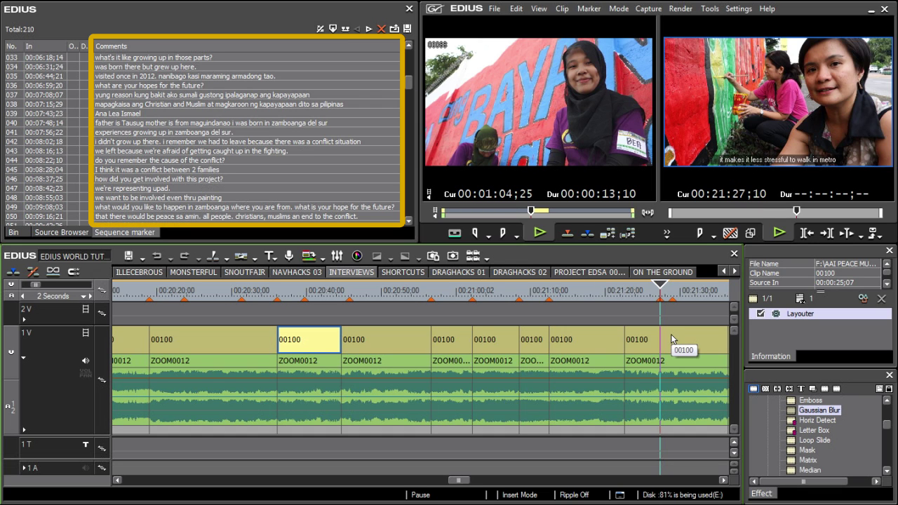
{"action": "key", "text": "shift+Page_Down"}
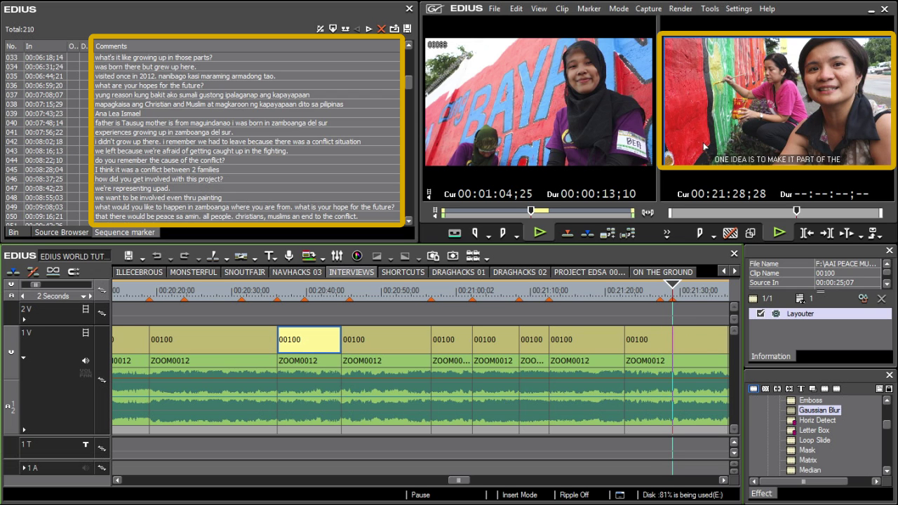
Start exporting the INTERVIEWS marker list and read through the marker comments in TRANSCRIPTIONS.csv in Excel.
{"action": "left_click", "coordinate": [407, 29]}
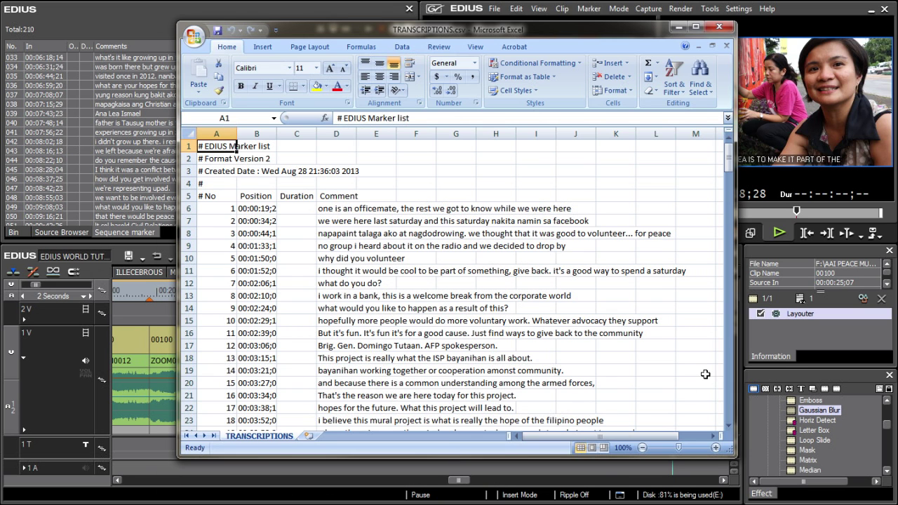
{"action": "left_click_drag", "start_coordinate": [730, 163], "coordinate": [734, 199]}
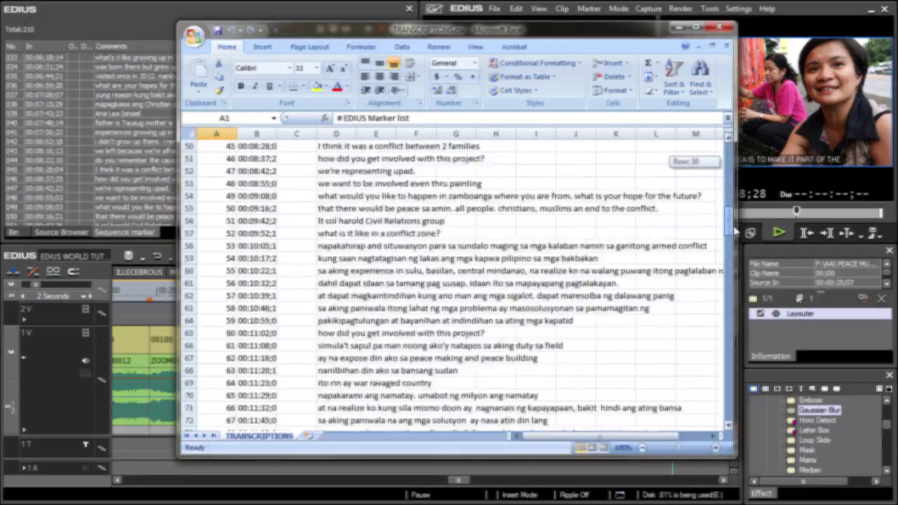